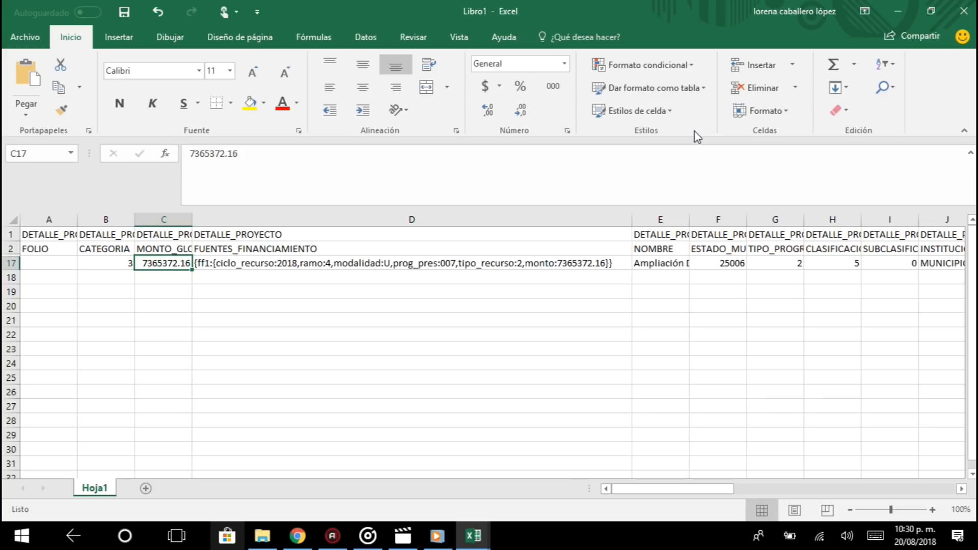
- Examine the funding-source text in D17 alongside the MONTO_GLOBAL_APROBADO amount in C17 and the neighbouring cells of row 17
{"action": "key", "text": "Right"}
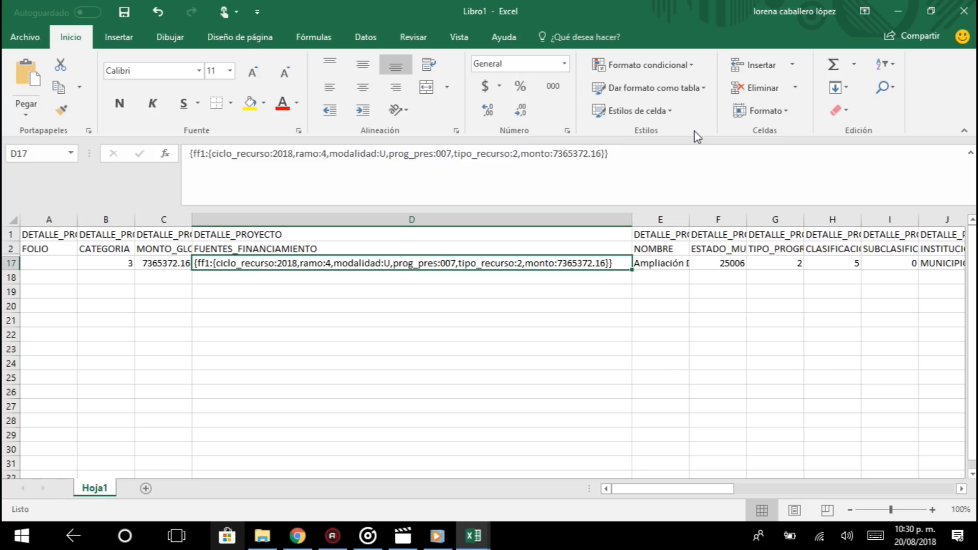
{"action": "key", "text": "Left"}
{"action": "key", "text": "Left"}
{"action": "key", "text": "Left"}
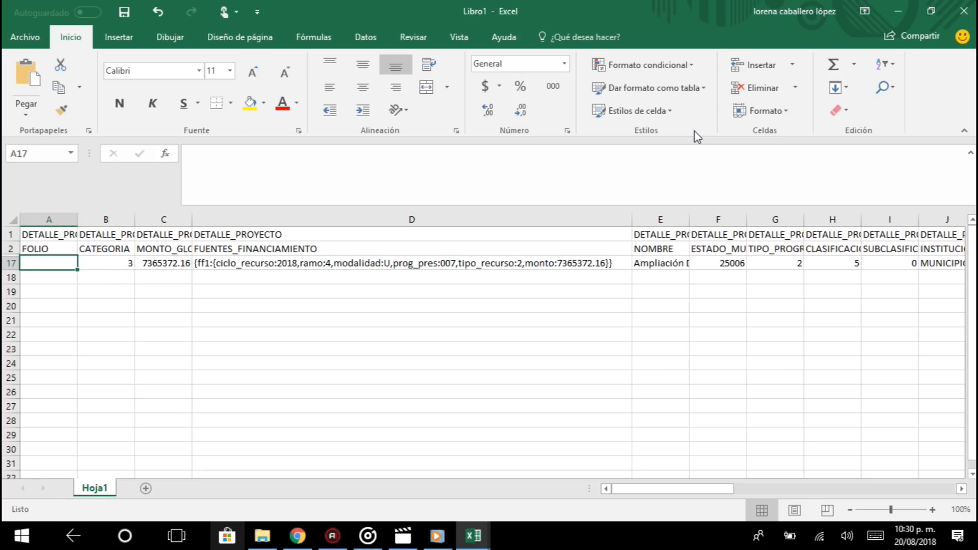
{"action": "key", "text": "Right"}
{"action": "key", "text": "Right"}
{"action": "key", "text": "Right"}
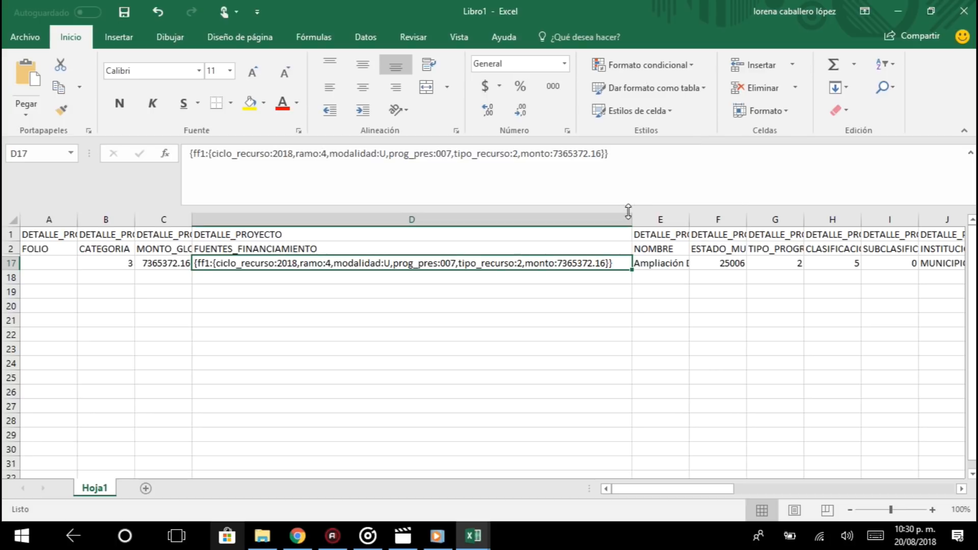
{"action": "left_click_drag", "start_coordinate": [214, 155], "coordinate": [270, 154]}
{"action": "triple_click", "coordinate": [309, 153]}
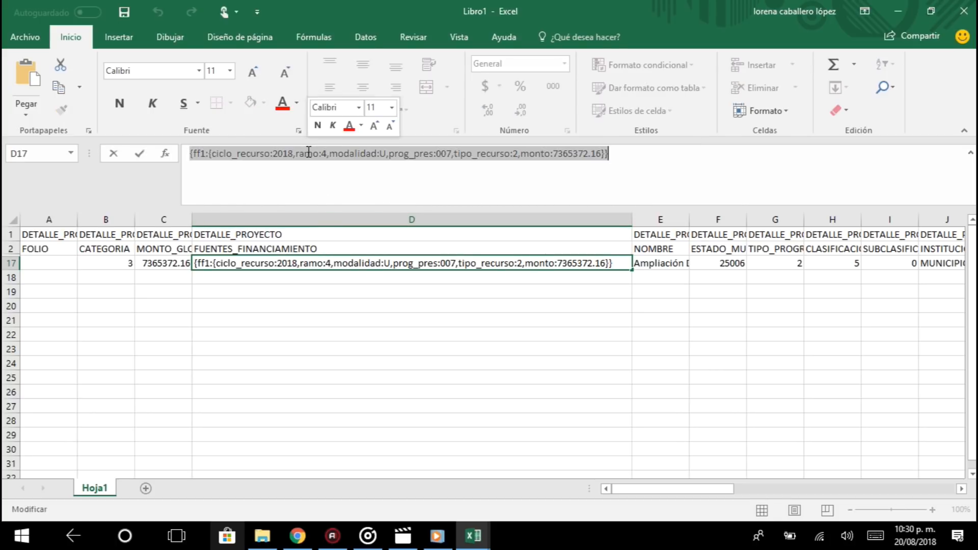
{"action": "left_click", "coordinate": [361, 152]}
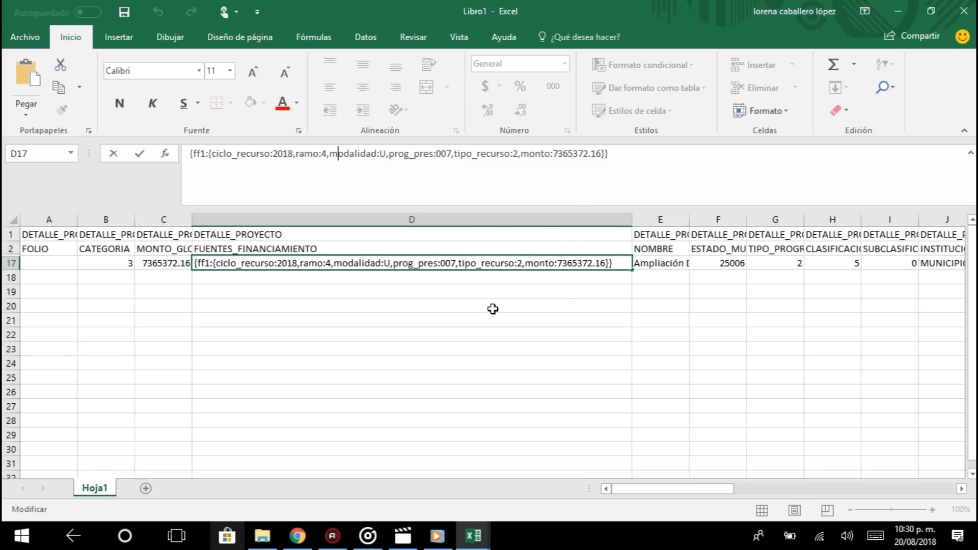
{"action": "left_click", "coordinate": [166, 251]}
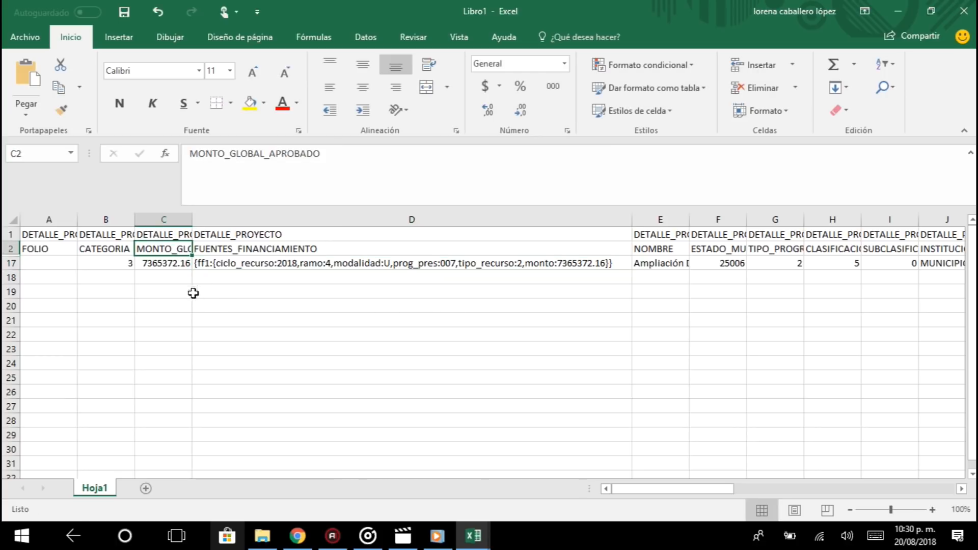
{"action": "left_click", "coordinate": [176, 267]}
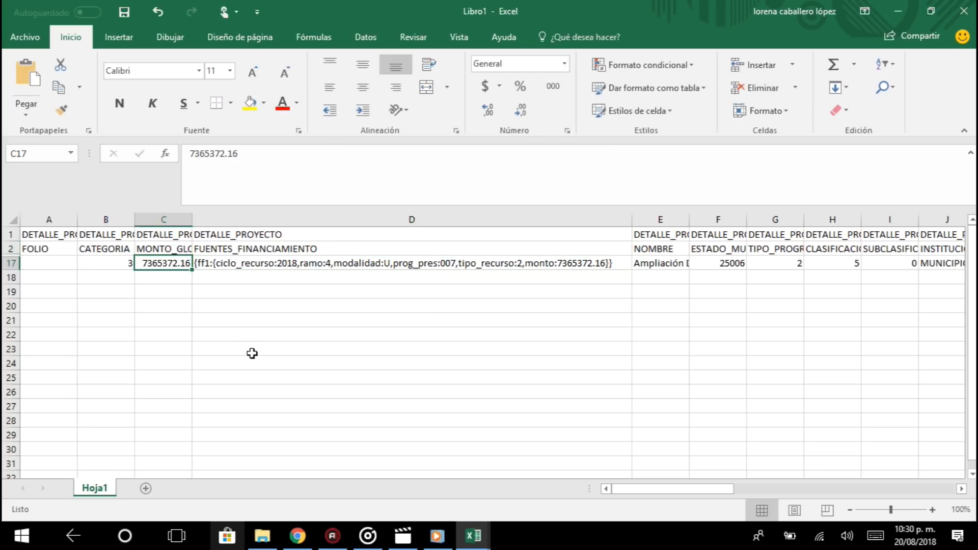
{"action": "left_click", "coordinate": [299, 261]}
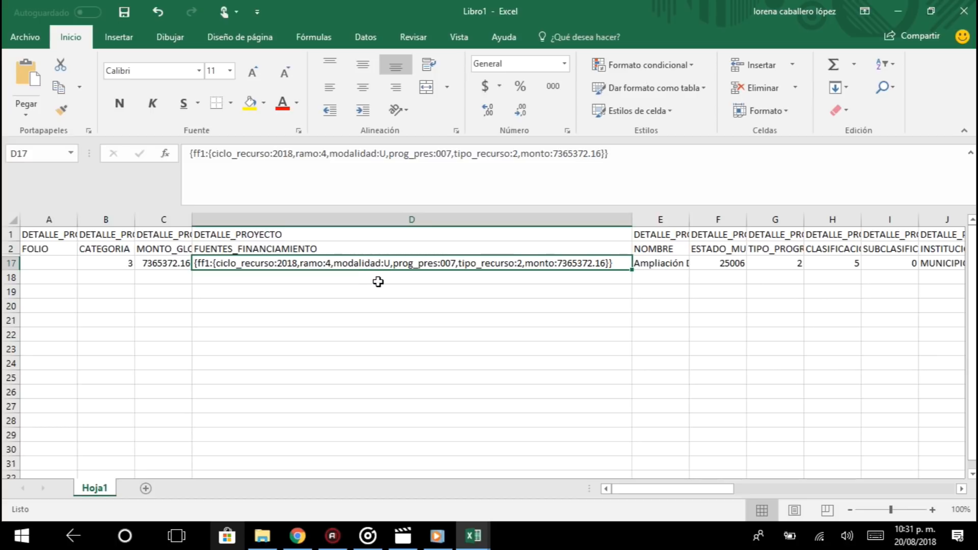
- Enter the first funding-source label ff1 in cell D18, in lowercase
{"action": "left_click", "coordinate": [378, 282]}
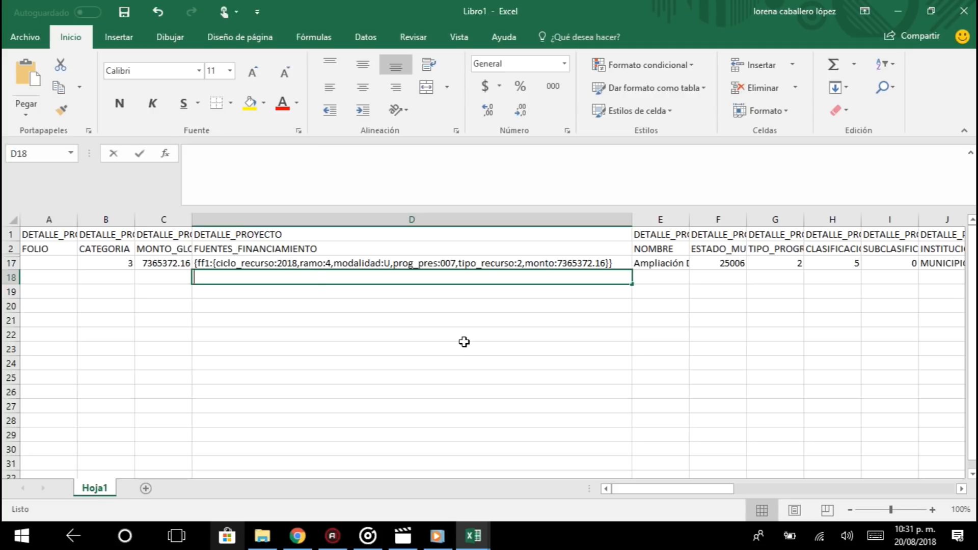
{"action": "type", "text": "F"}
{"action": "key", "text": "BackSpace"}
{"action": "key", "text": "BackSpace"}
{"action": "key", "text": "Caps_Lock"}
{"action": "type", "text": "f"}
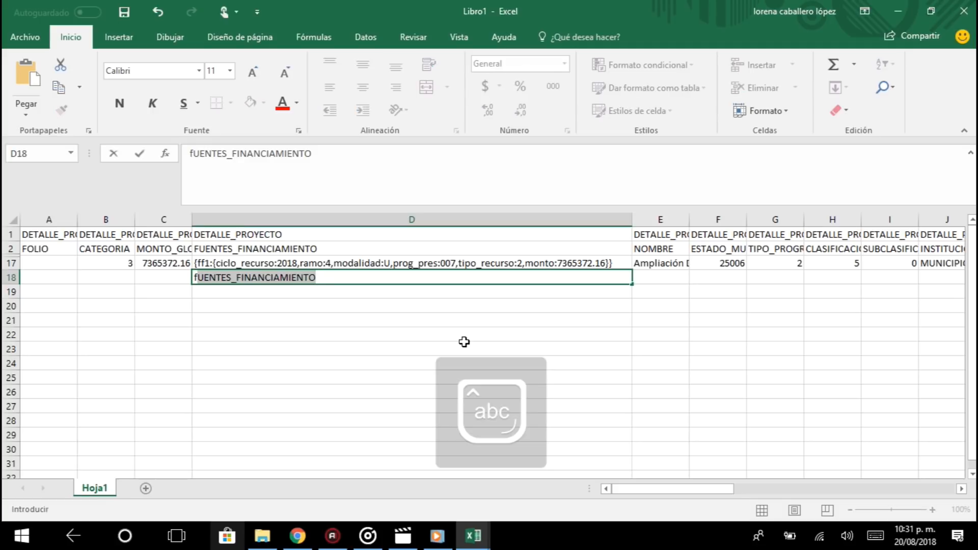
{"action": "type", "text": "f2"}
{"action": "key", "text": "BackSpace"}
{"action": "type", "text": "1"}
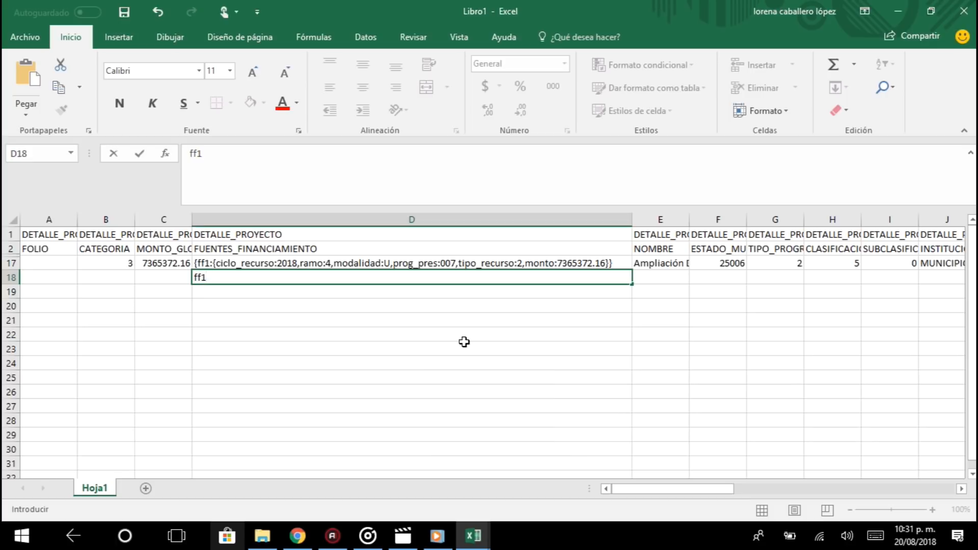
{"action": "key", "text": "Left"}
{"action": "key", "text": "Left"}
{"action": "key", "text": "Right"}
{"action": "key", "text": "Right"}
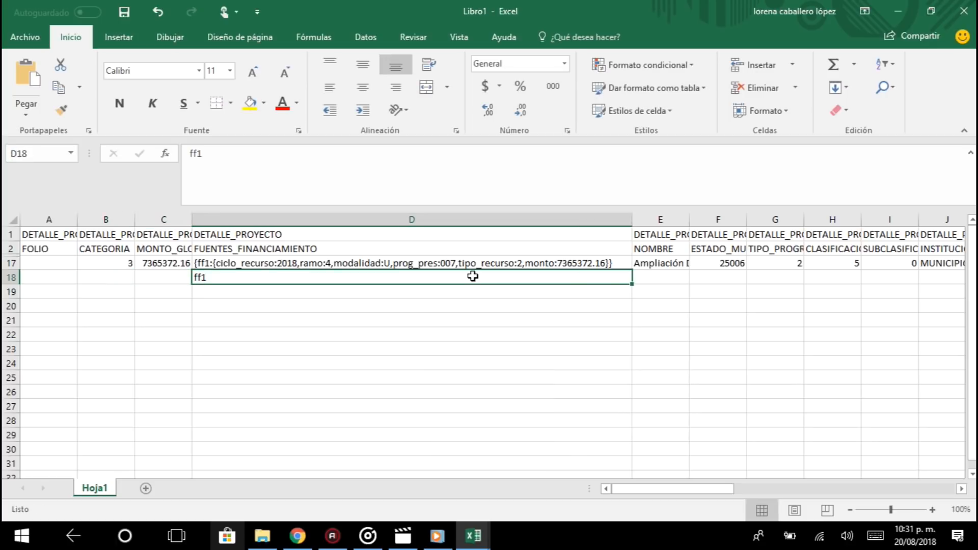
- Extend the D18 entry after ff1 with ":{ciclo_recurso:2018, ramo:4,"
{"action": "left_click", "coordinate": [224, 172]}
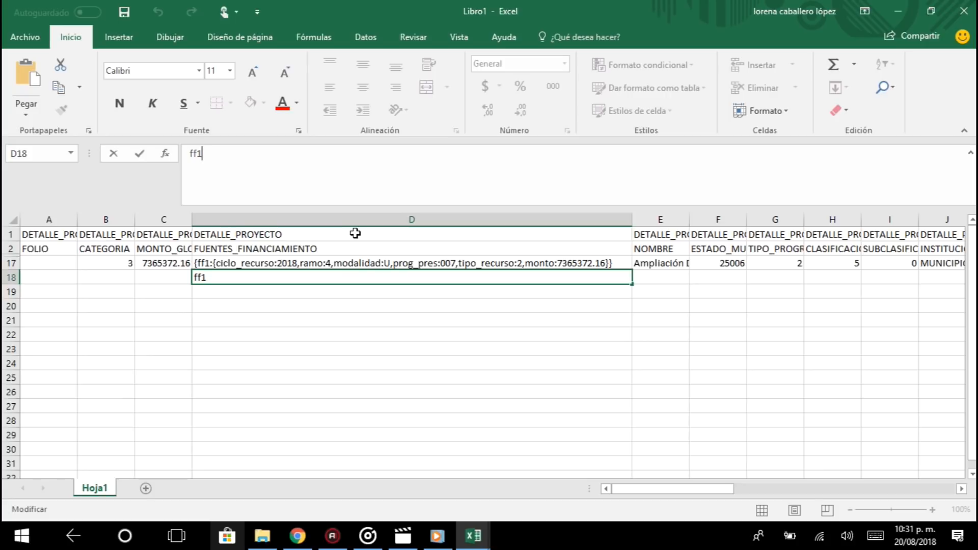
{"action": "type", "text": ":"}
{"action": "type", "text": "{"}
{"action": "type", "text": "ciclo_"}
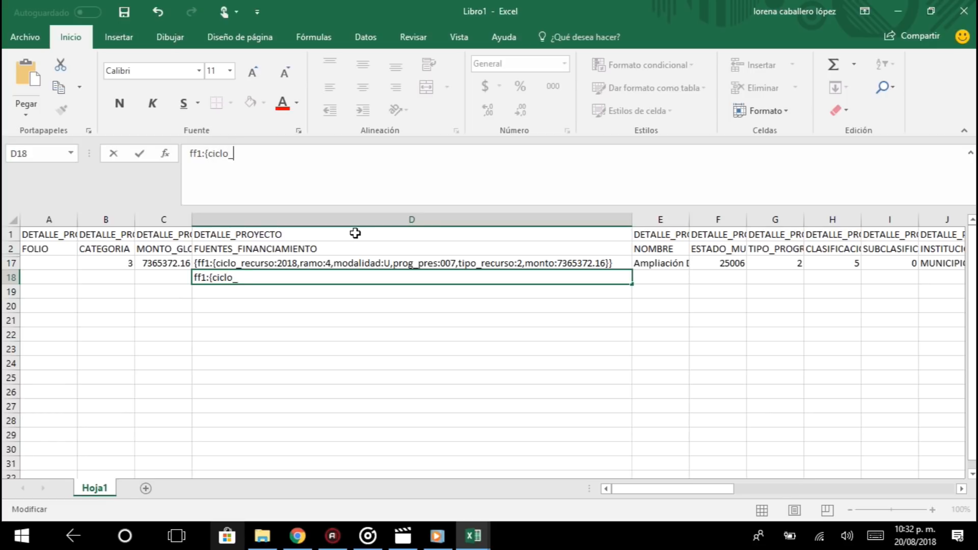
{"action": "type", "text": "recurso:20"}
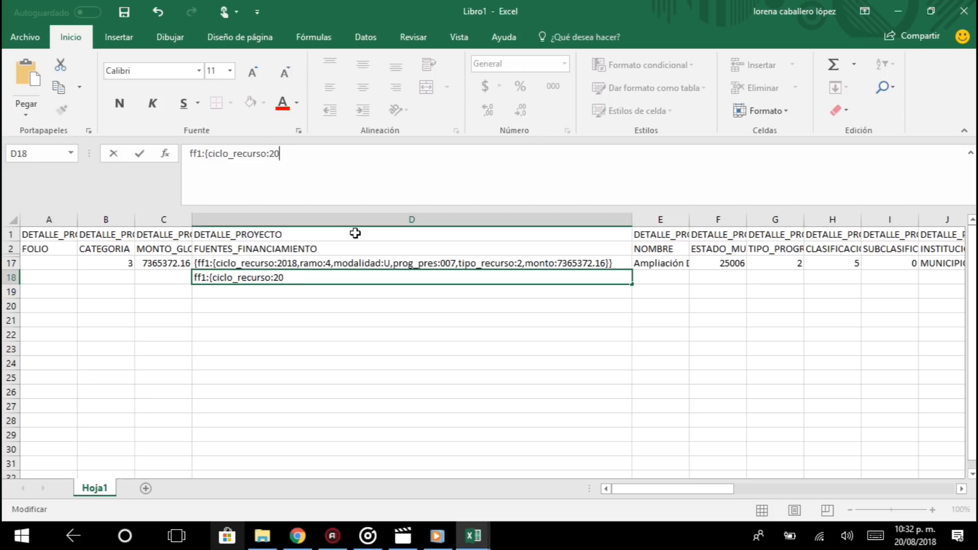
{"action": "type", "text": "18,"}
{"action": "type", "text": "ramp"}
{"action": "key", "text": "BackSpace"}
{"action": "type", "text": "o:4,"}
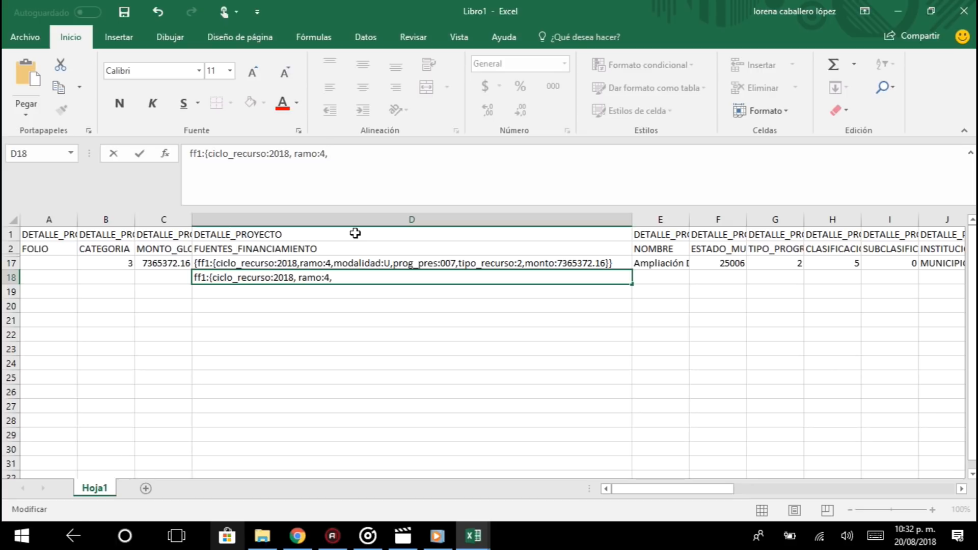
- Complete the ff1 block in D18 with " modalidad:U, prog_pres:007, tipo_recurso:2, monto:100}"
{"action": "type", "text": " modalidad:"}
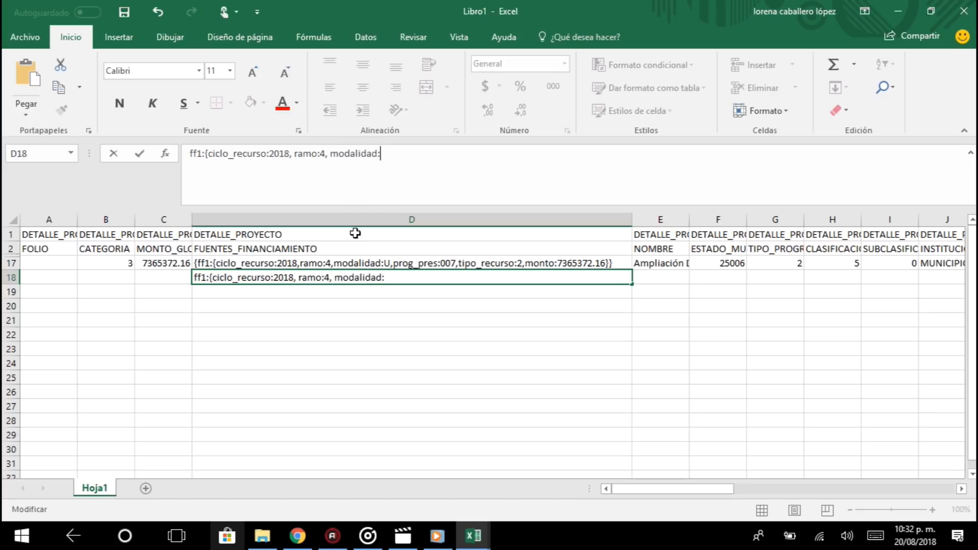
{"action": "key", "text": "Caps_Lock"}
{"action": "type", "text": "U"}
{"action": "key", "text": "Caps_Lock"}
{"action": "type", "text": ", prog"}
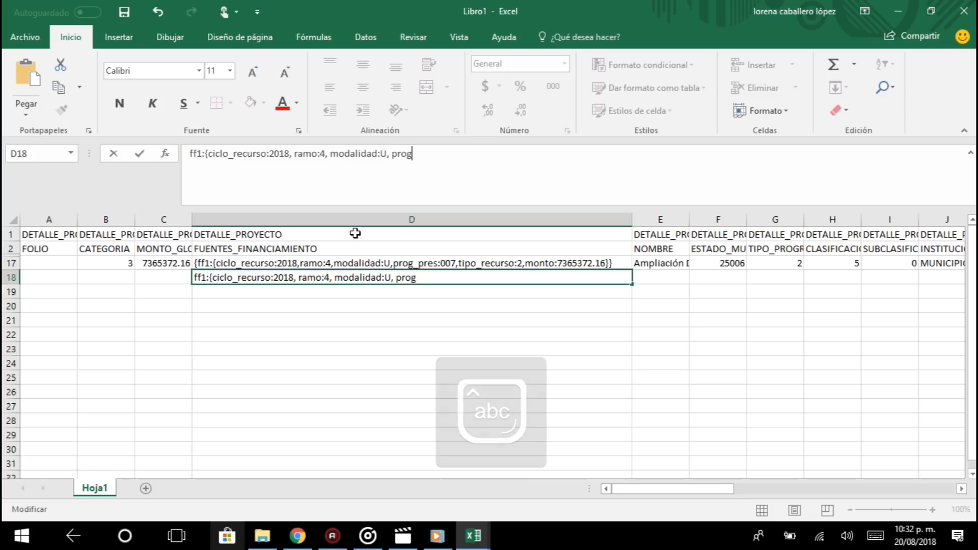
{"action": "type", "text": "_pre"}
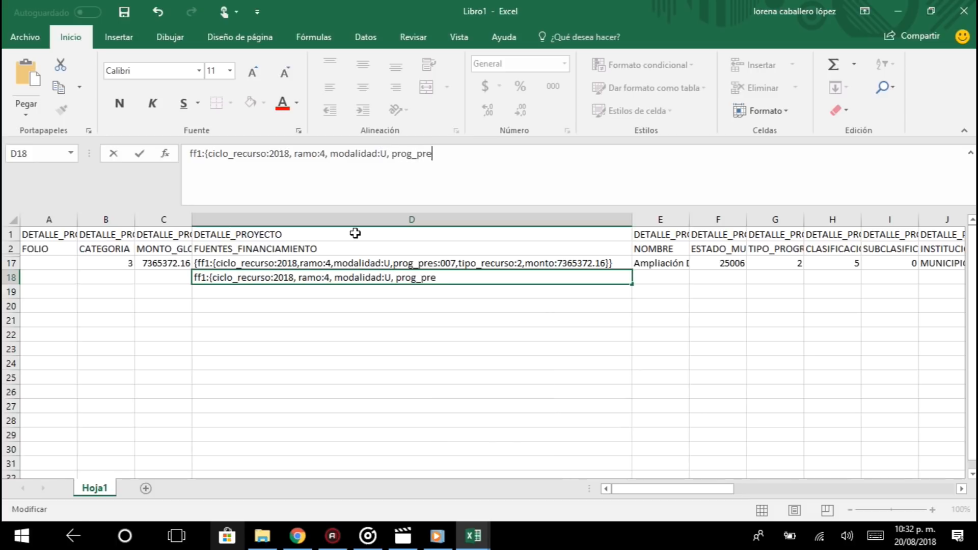
{"action": "type", "text": "s:007, tipo_recurso"}
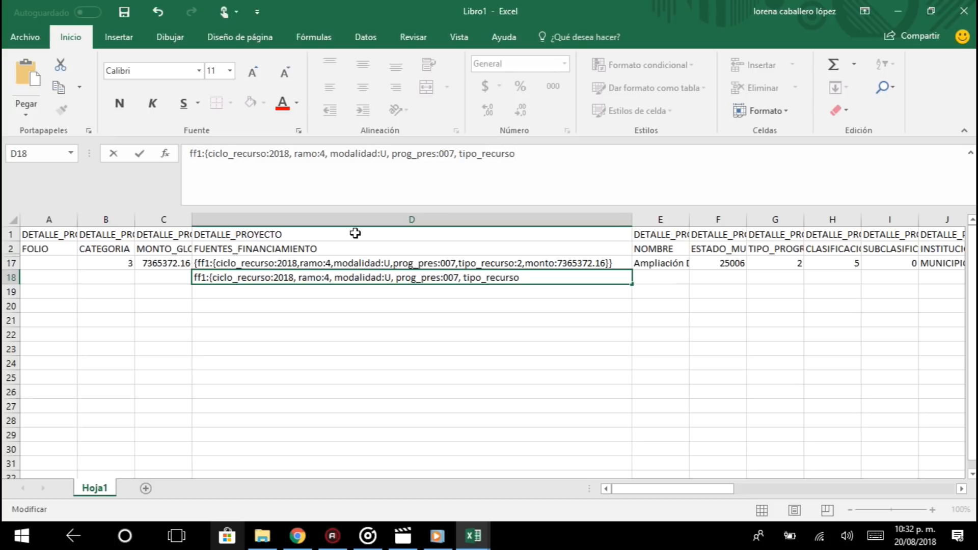
{"action": "type", "text": ":2, monto:100"}
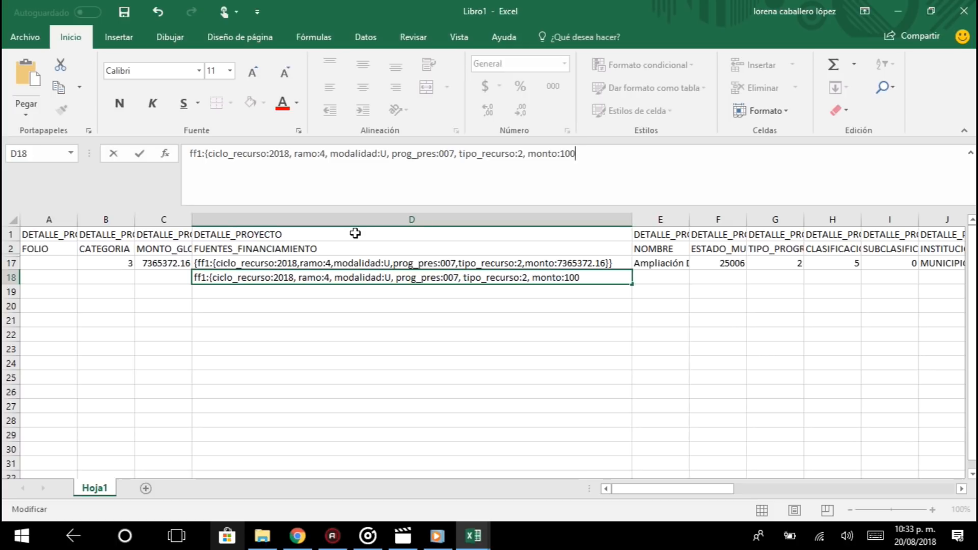
{"action": "type", "text": "}"}
- Append the start of a second funding source to the end of D18: ", ff2:{ciclo_recurso:2017, ramo:"
{"action": "left_click_drag", "start_coordinate": [188, 157], "coordinate": [206, 150]}
{"action": "left_click", "coordinate": [588, 152]}
{"action": "left_click_drag", "start_coordinate": [588, 152], "coordinate": [206, 158]}
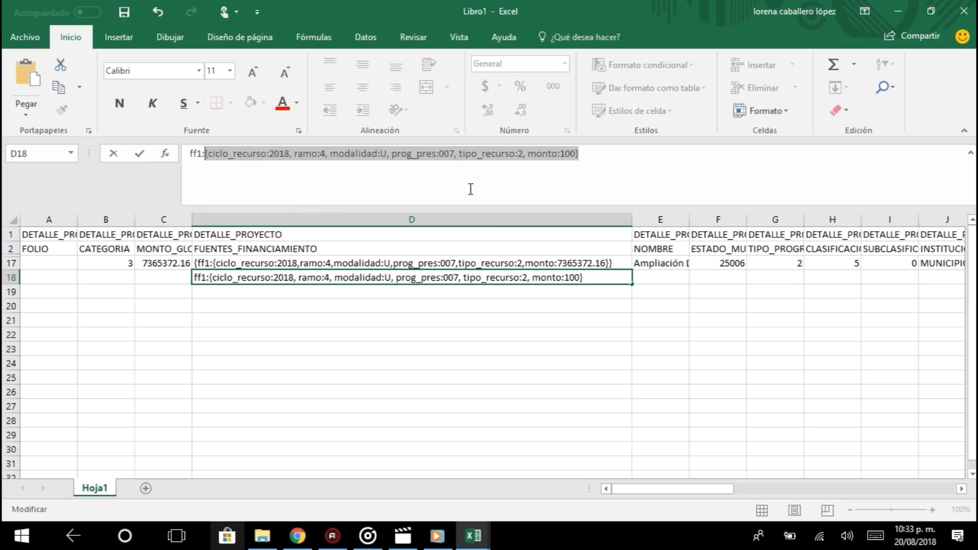
{"action": "left_click", "coordinate": [585, 162]}
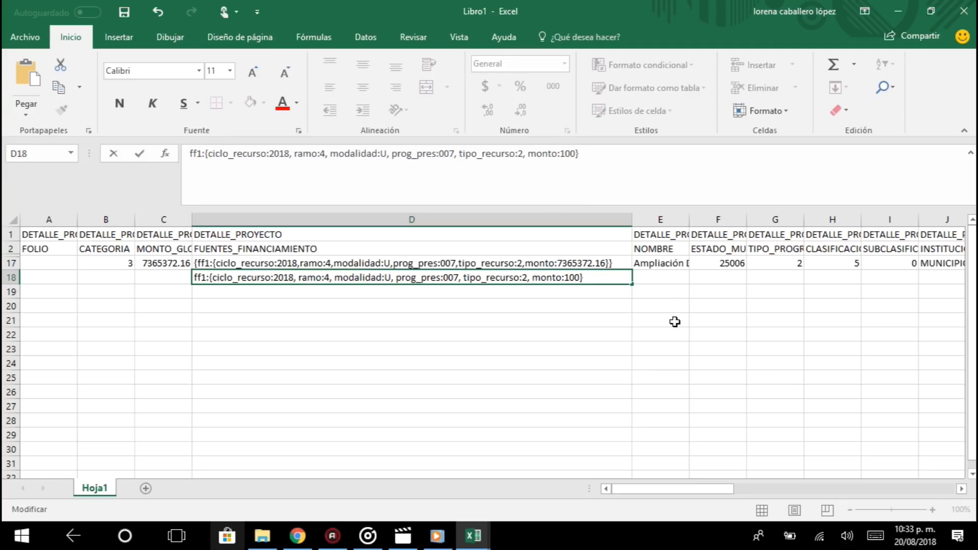
{"action": "type", "text": ","}
{"action": "type", "text": "ff2:{ciclo_recurso"}
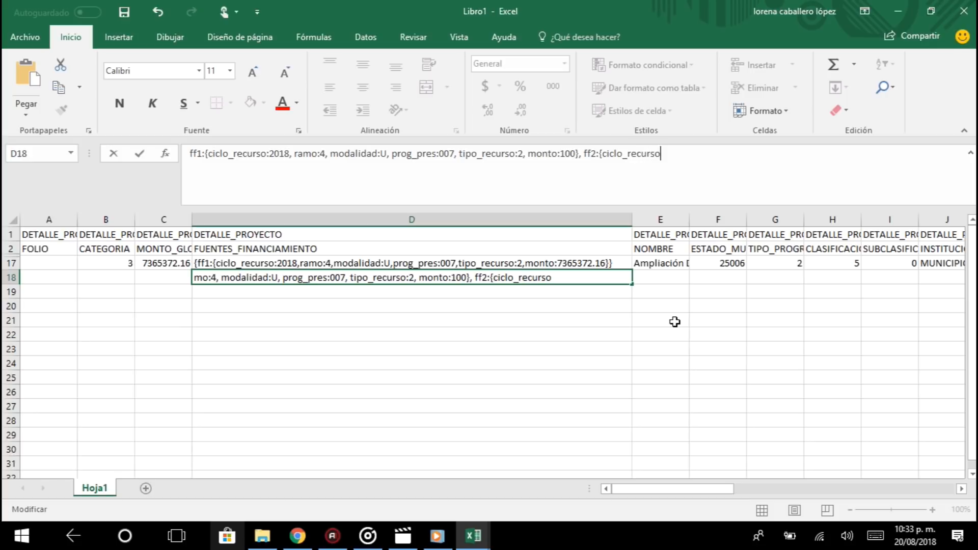
{"action": "type", "text": ":201"}
{"action": "type", "text": "7, "}
{"action": "type", "text": "ramo:"}
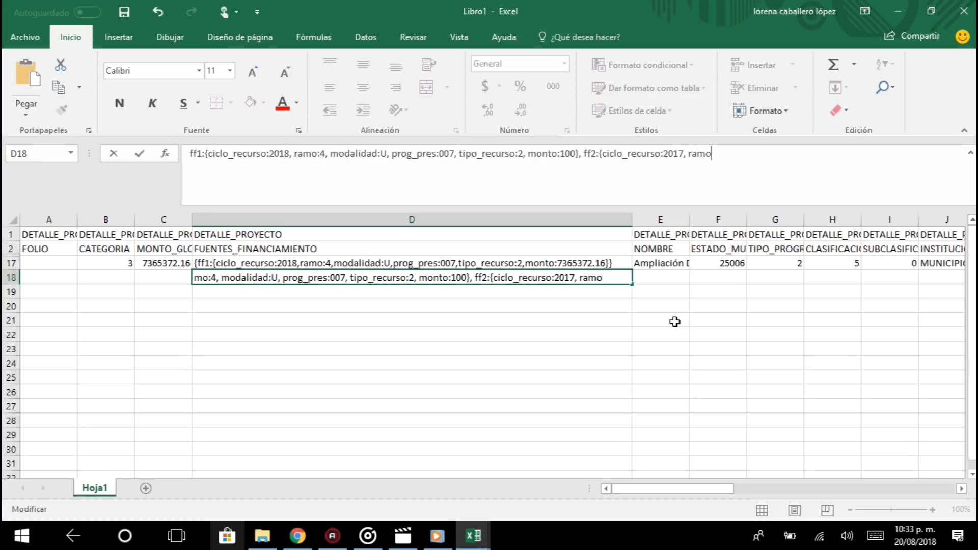
- Complete the ff2 block in D18 with "4, modalidad:U, prog_pres:007, monto:100}"
{"action": "type", "text": "4, modalidad:"}
{"action": "key", "text": "Caps_Lock"}
{"action": "type", "text": "U, PR"}
{"action": "key", "text": "BackSpace"}
{"action": "key", "text": "BackSpace"}
{"action": "key", "text": "Caps_Lock"}
{"action": "type", "text": "prog_pres:0"}
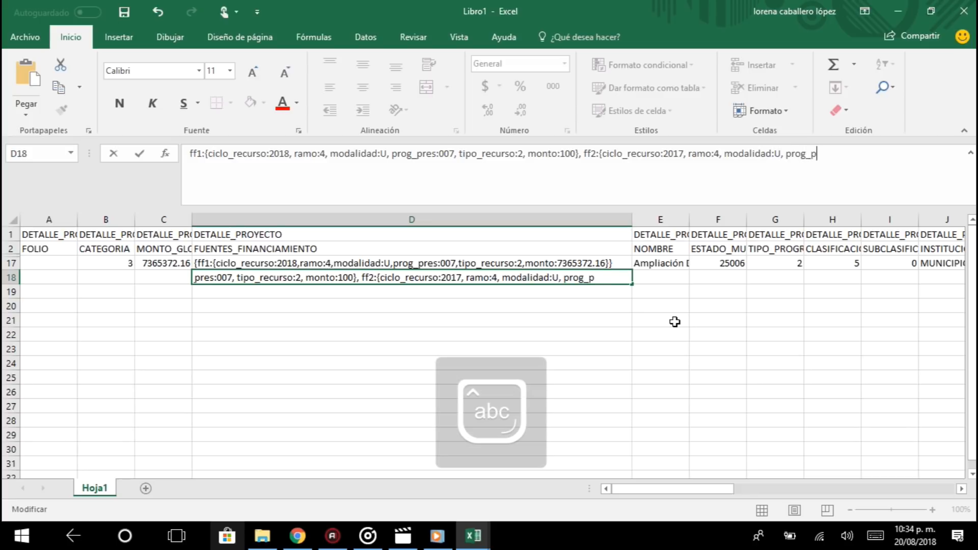
{"action": "type", "text": "07"}
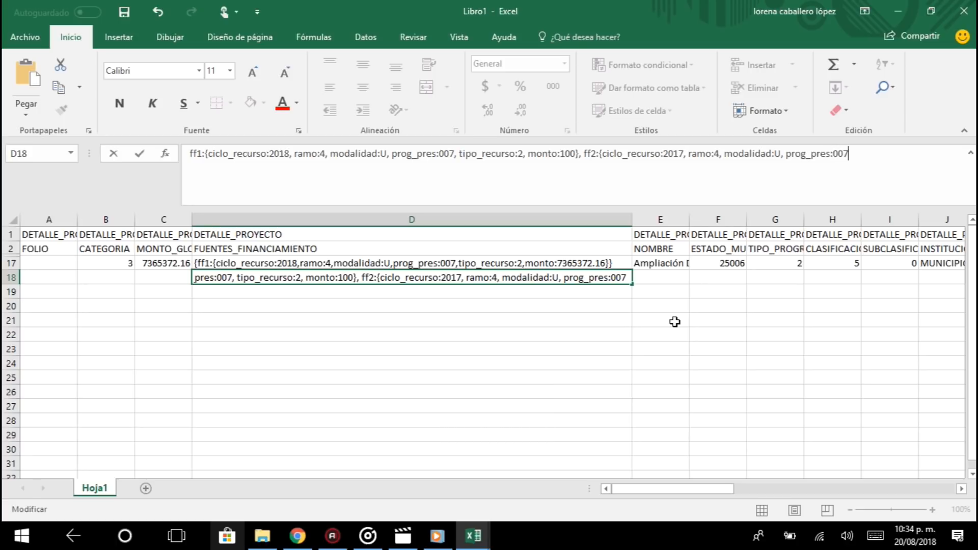
{"action": "type", "text": ", monto:"}
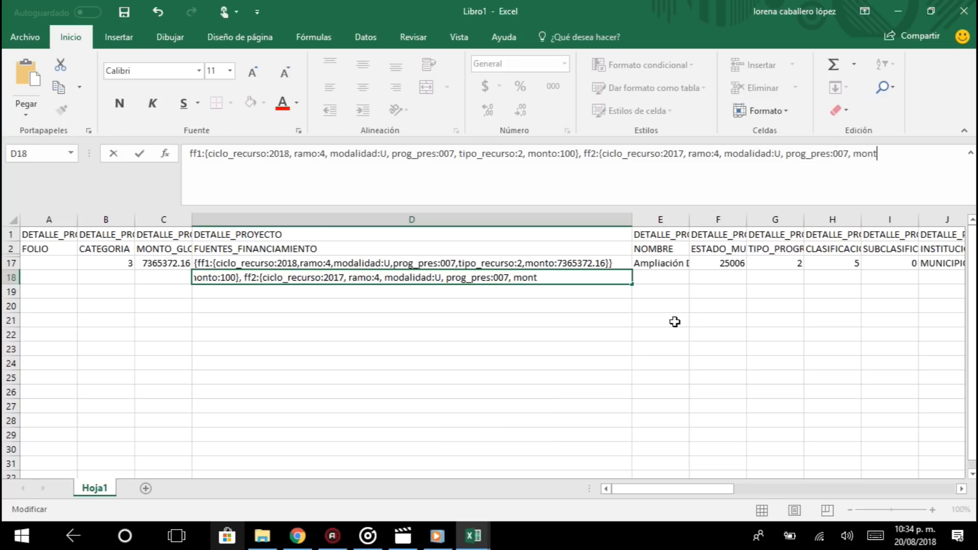
{"action": "type", "text": "100}"}
{"action": "left_click_drag", "start_coordinate": [843, 162], "coordinate": [715, 158]}
{"action": "left_click", "coordinate": [790, 156]}
{"action": "type", "text": ", ff3"}
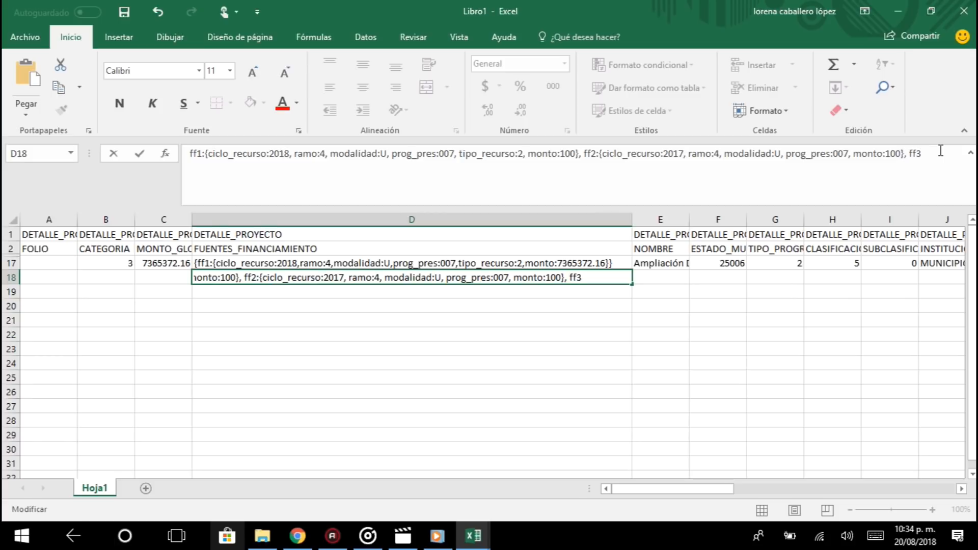
{"action": "type", "text": ":"}
{"action": "type", "text": "{...."}
{"action": "type", "text": "."}
{"action": "key", "text": "BackSpace"}
{"action": "key", "text": "BackSpace"}
{"action": "key", "text": "BackSpace"}
{"action": "key", "text": "BackSpace"}
{"action": "key", "text": "BackSpace"}
{"action": "key", "text": "BackSpace"}
{"action": "key", "text": "BackSpace"}
{"action": "key", "text": "BackSpace"}
{"action": "key", "text": "BackSpace"}
- Enclose the entire D18 entry in an outer pair of curly braces and commit the cell
{"action": "type", "text": "}"}
{"action": "left_click", "coordinate": [189, 154]}
{"action": "type", "text": "{"}
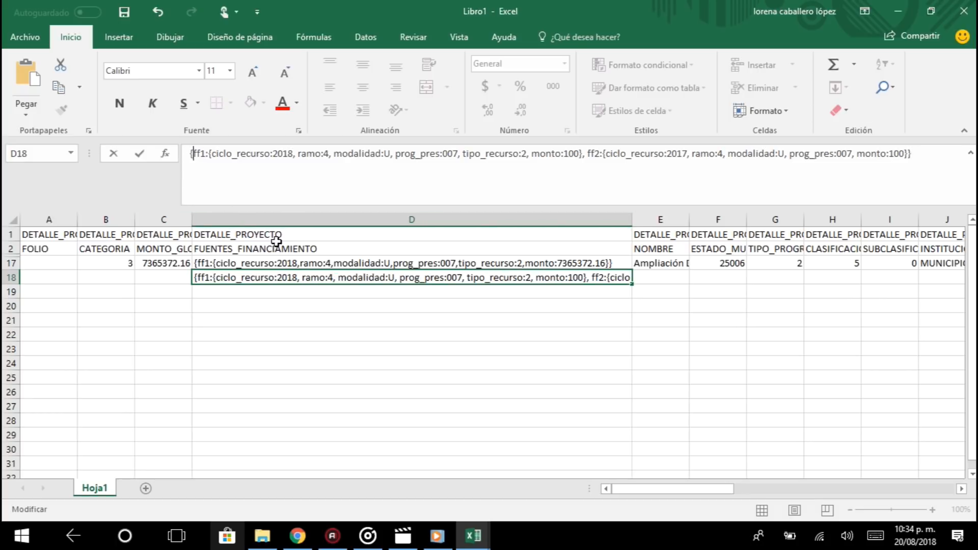
{"action": "key", "text": "End"}
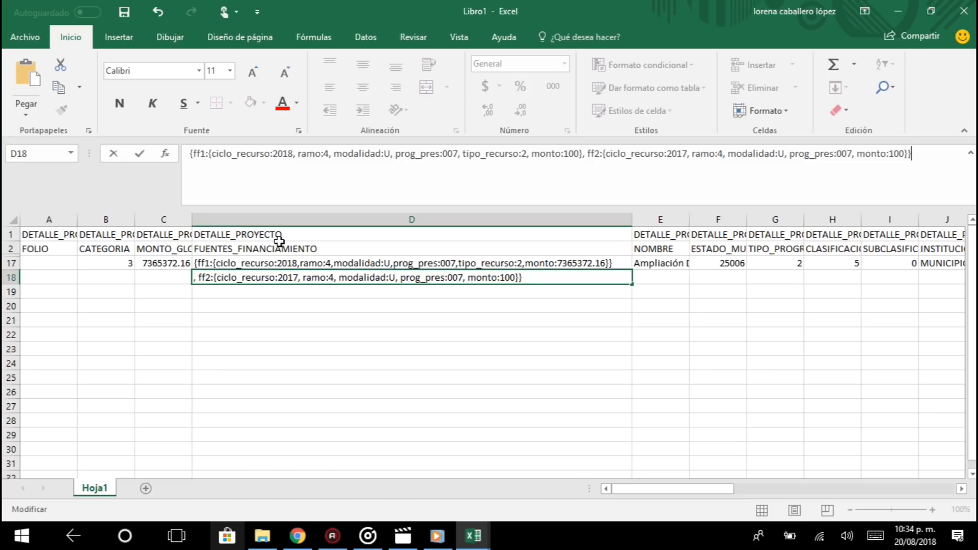
{"action": "key", "text": "Return"}
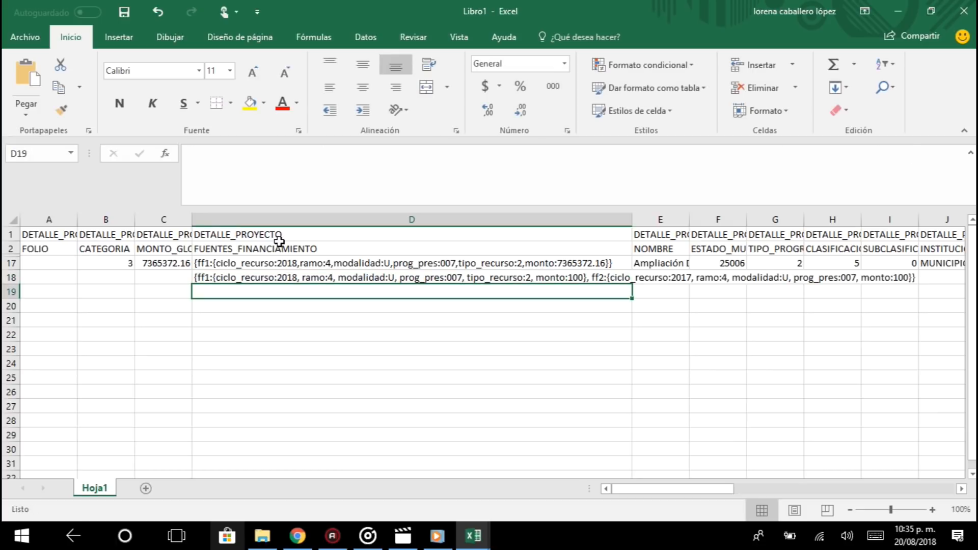
- Copy the funding-source text from D18 over the entry in D17
{"action": "key", "text": "Up"}
{"action": "key", "text": "ctrl+c"}
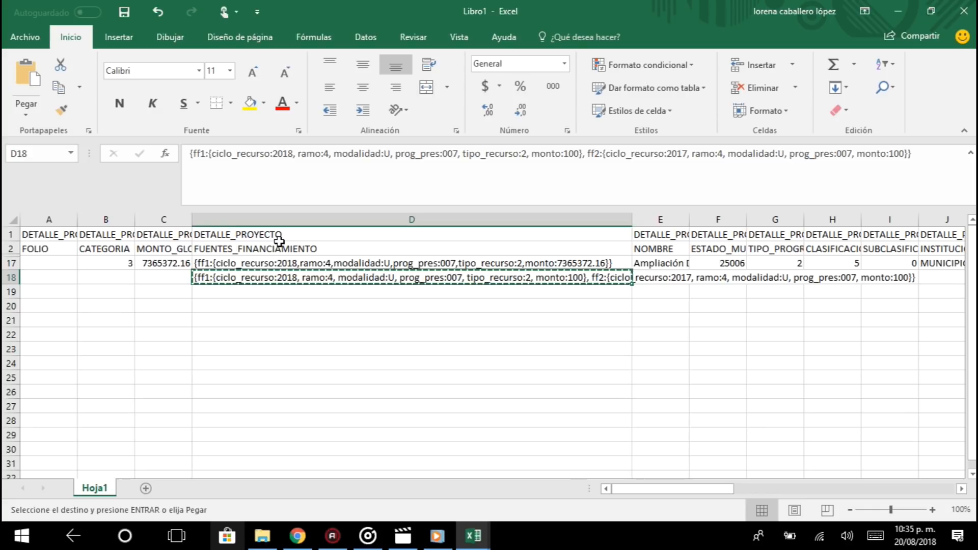
{"action": "key", "text": "Up"}
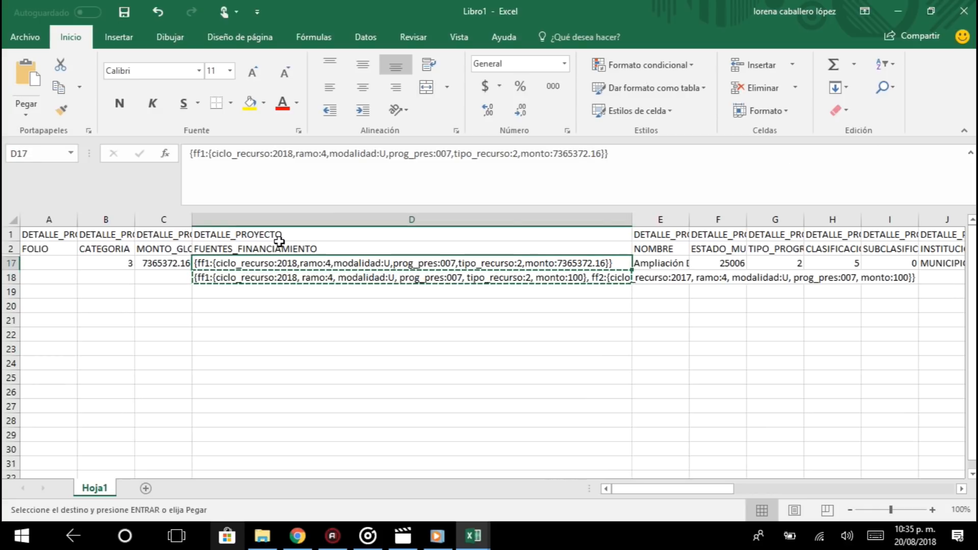
{"action": "key", "text": "ctrl+v"}
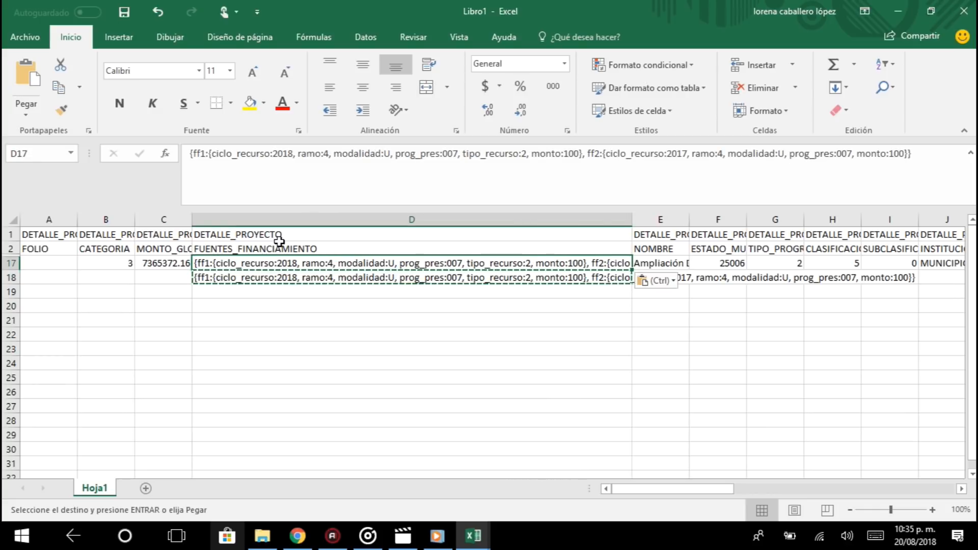
{"action": "key", "text": "Left"}
{"action": "key", "text": "Left"}
{"action": "key", "text": "Left"}
{"action": "key", "text": "Right"}
{"action": "key", "text": "Right"}
{"action": "key", "text": "Right"}
{"action": "key", "text": "Right"}
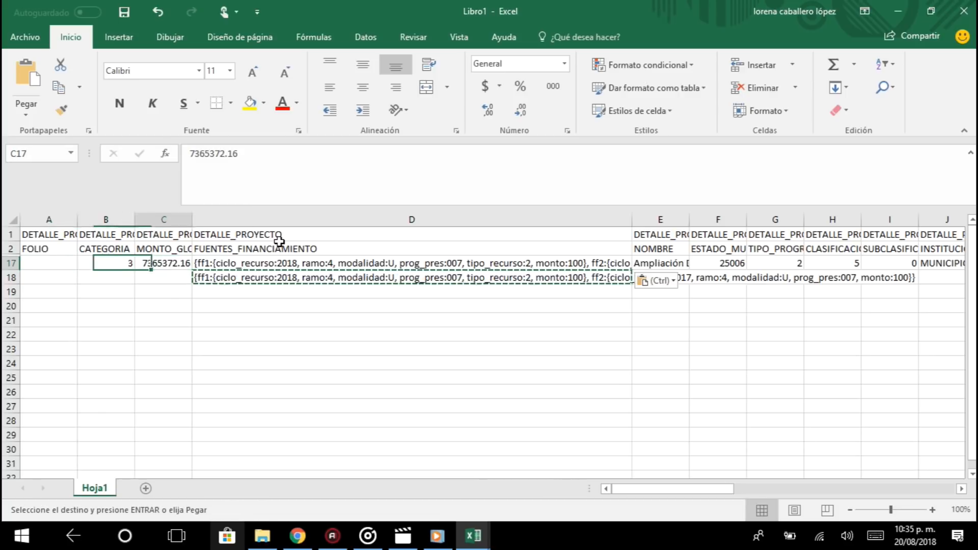
{"action": "key", "text": "Right"}
{"action": "key", "text": "Left"}
{"action": "key", "text": "Left"}
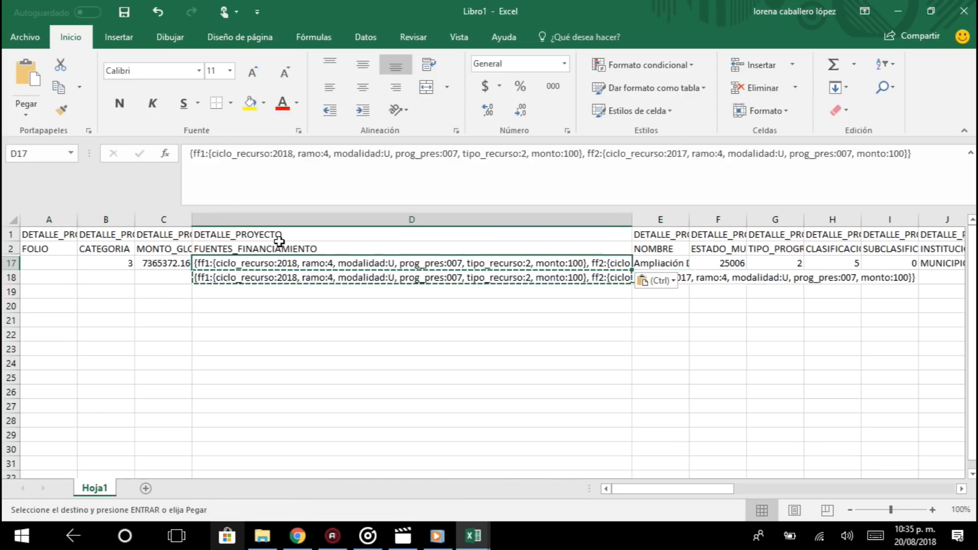
{"action": "key", "text": "Right"}
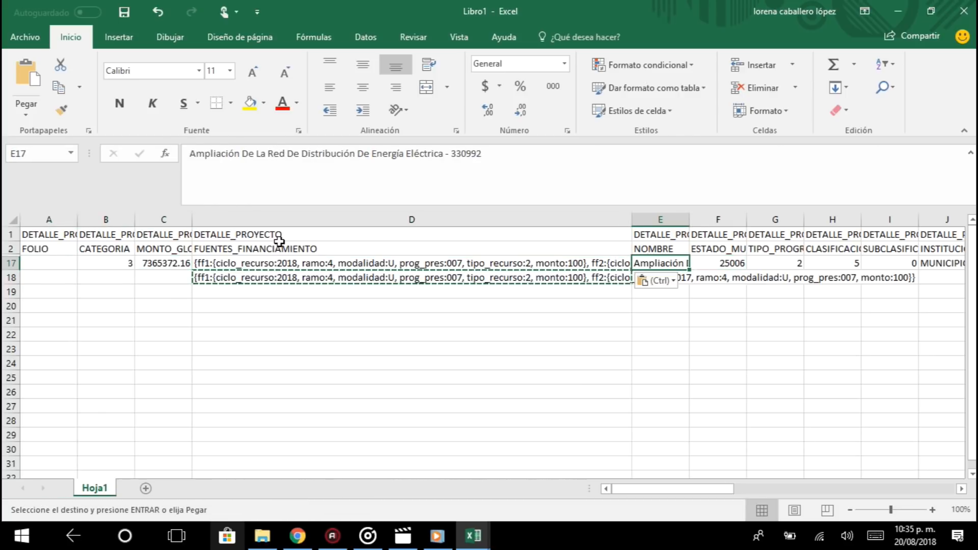
{"action": "key", "text": "Left"}
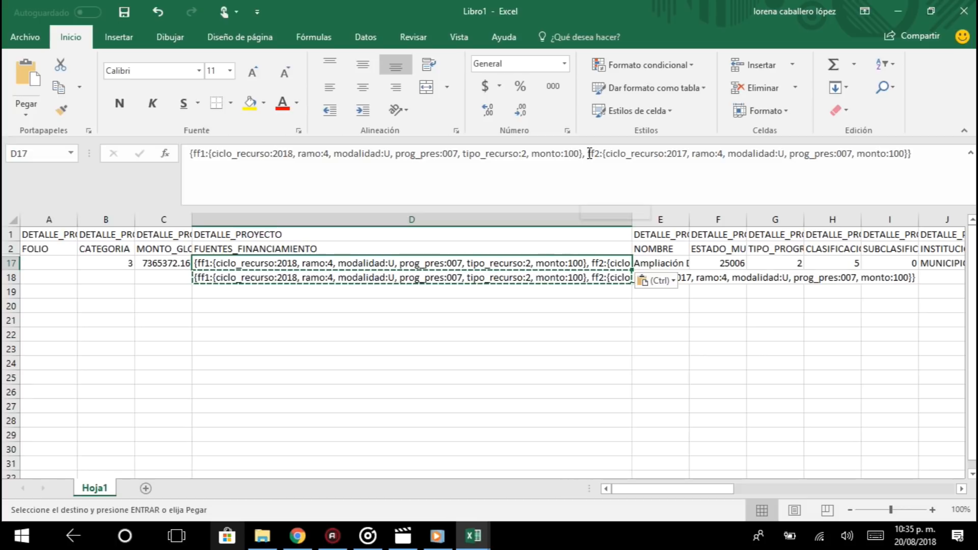
- Try adding a comma after the ff2 block in D17, where another funding source would go
{"action": "left_click_drag", "start_coordinate": [588, 153], "coordinate": [907, 155]}
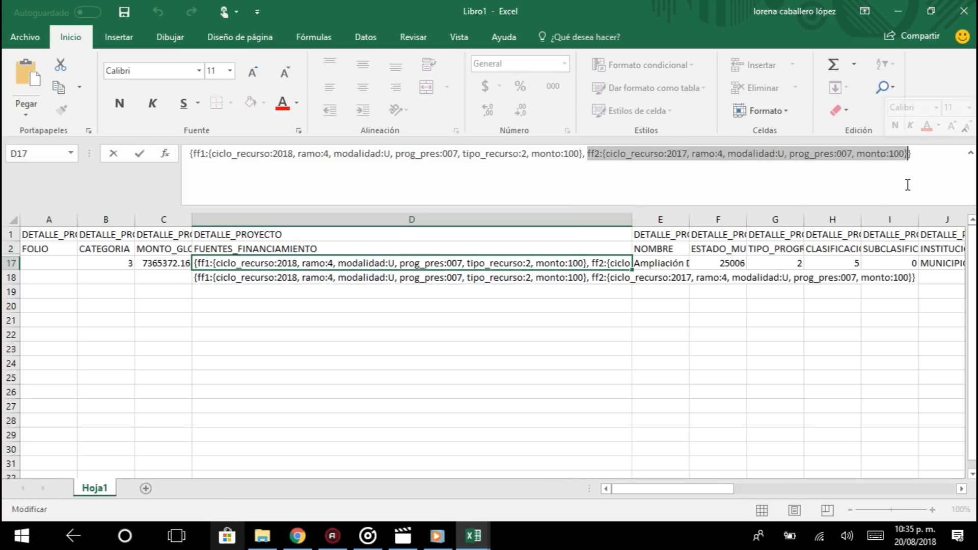
{"action": "left_click", "coordinate": [908, 155]}
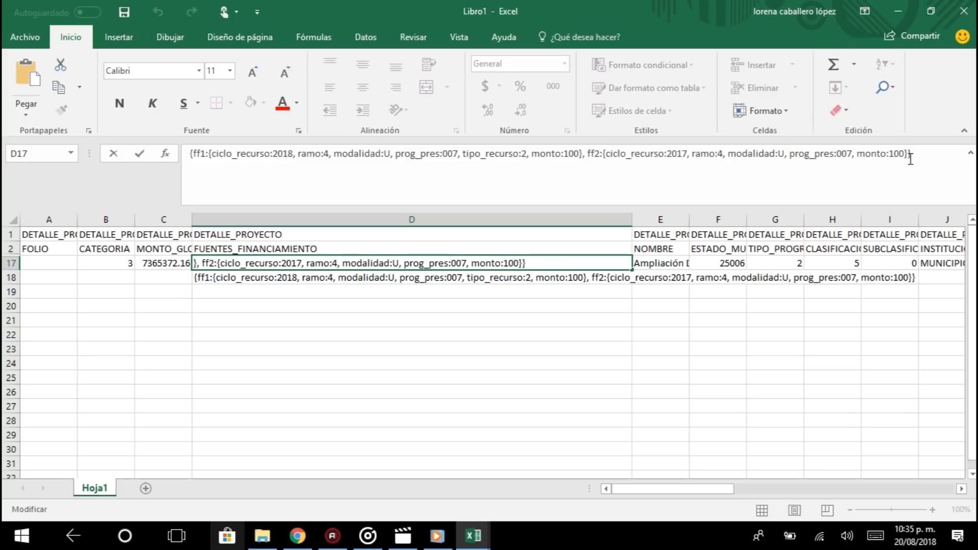
{"action": "type", "text": ","}
{"action": "key", "text": "Right"}
{"action": "key", "text": "Left"}
{"action": "key", "text": "BackSpace"}
{"action": "key", "text": "Return"}
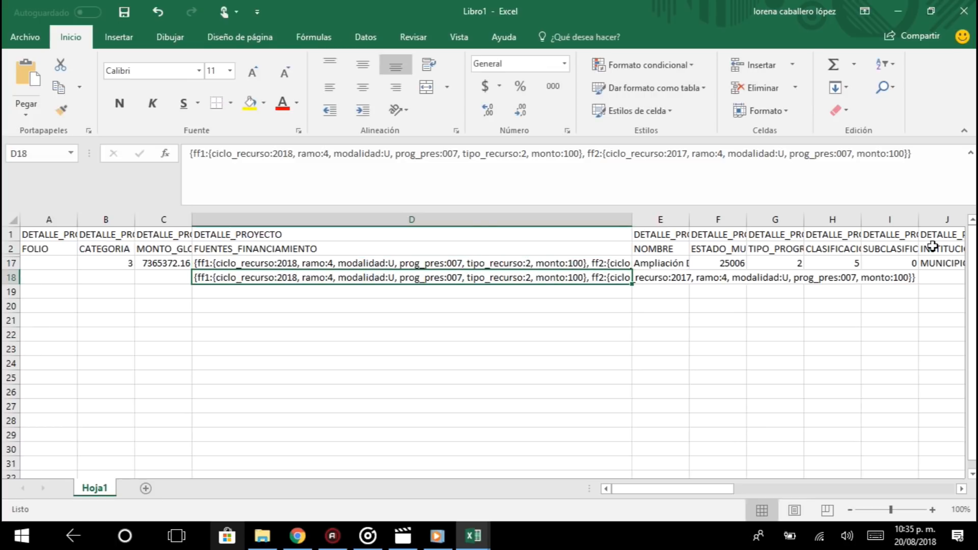
- Clear the draft text from D18 and go along row 17 to the METAS entry in P17
{"action": "key", "text": "Delete"}
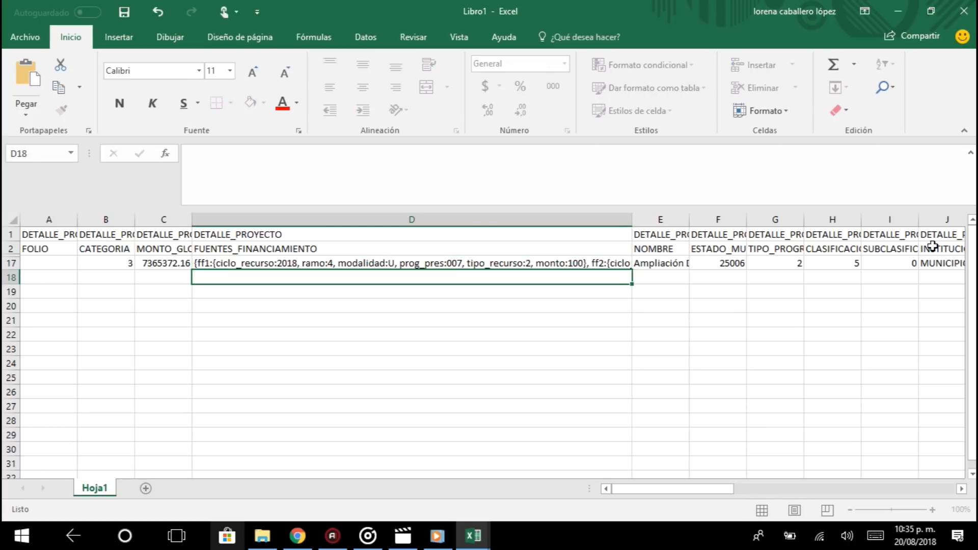
{"action": "key", "text": "Up"}
{"action": "key", "text": "Right"}
{"action": "key", "text": "Right"}
{"action": "key", "text": "Right"}
{"action": "key", "text": "Right"}
{"action": "key", "text": "Right"}
{"action": "key", "text": "Right"}
{"action": "key", "text": "Right"}
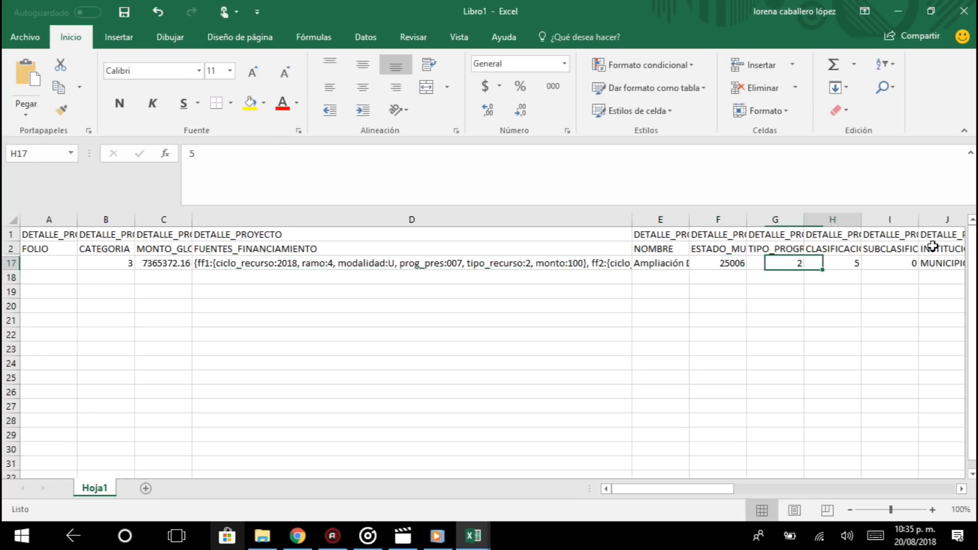
{"action": "key", "text": "Right"}
{"action": "key", "text": "Right"}
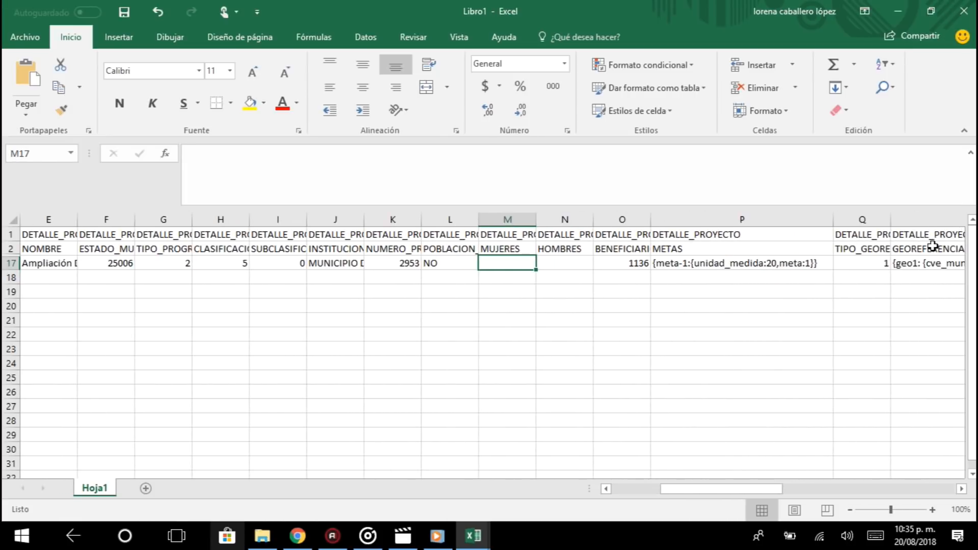
{"action": "key", "text": "Right"}
{"action": "key", "text": "Right"}
{"action": "key", "text": "Right"}
{"action": "key", "text": "Right"}
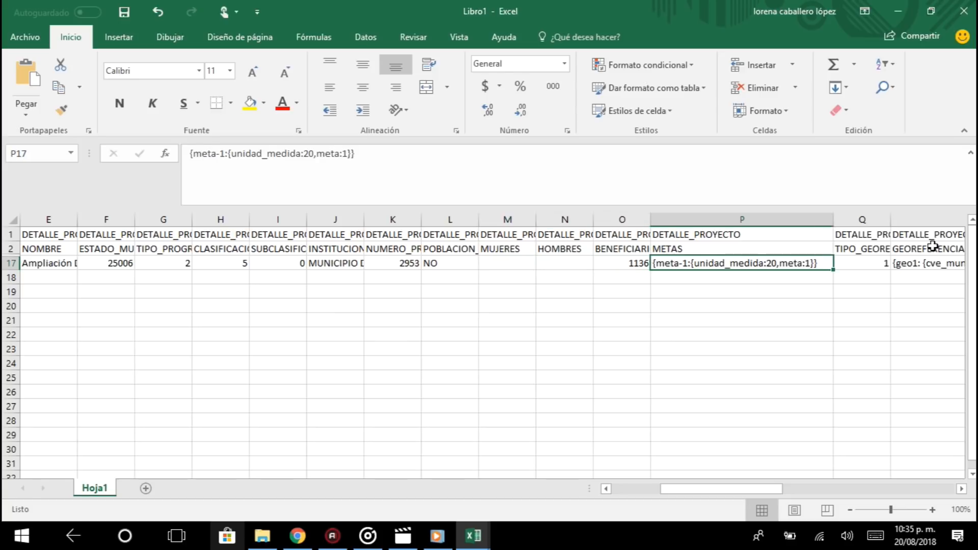
{"action": "key", "text": "Right"}
{"action": "key", "text": "Left"}
{"action": "key", "text": "Left"}
{"action": "key", "text": "Left"}
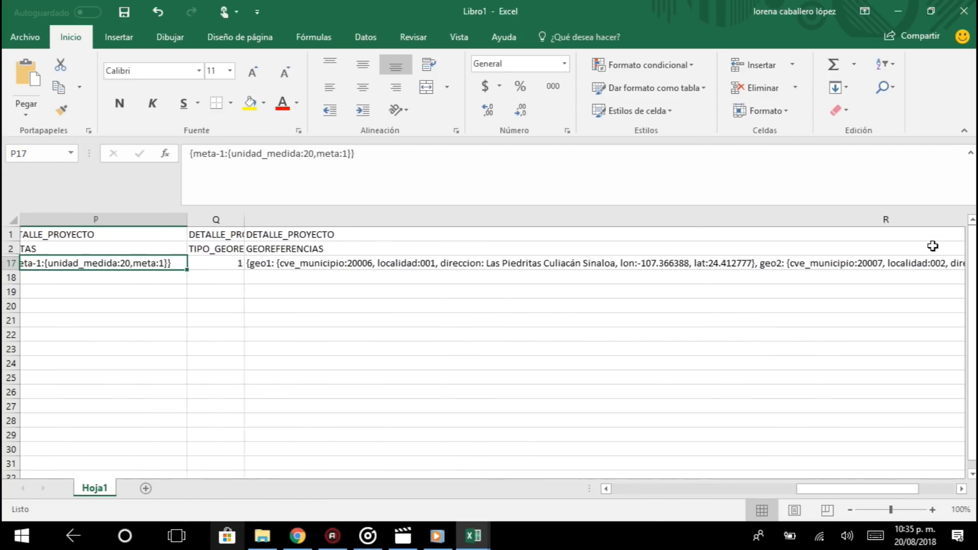
{"action": "key", "text": "Right"}
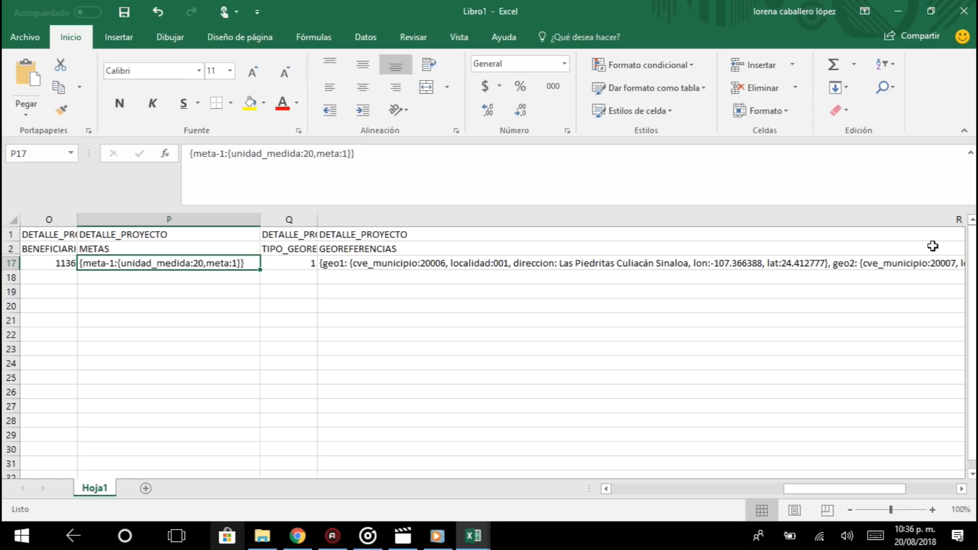
- Write a first goal in P18 below the METAS entry: "meta-1:{unidad_medida:1, meta:100}"
{"action": "key", "text": "Return"}
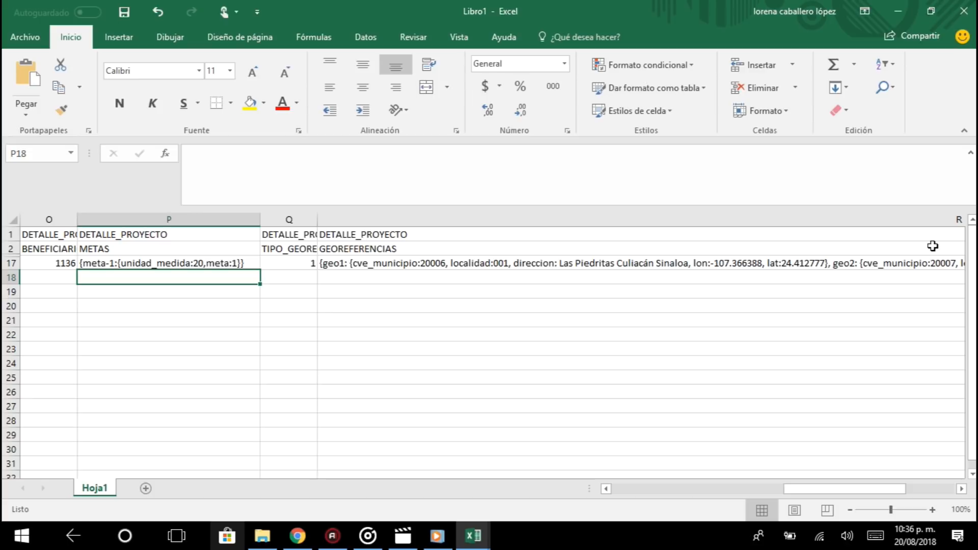
{"action": "type", "text": "meta"}
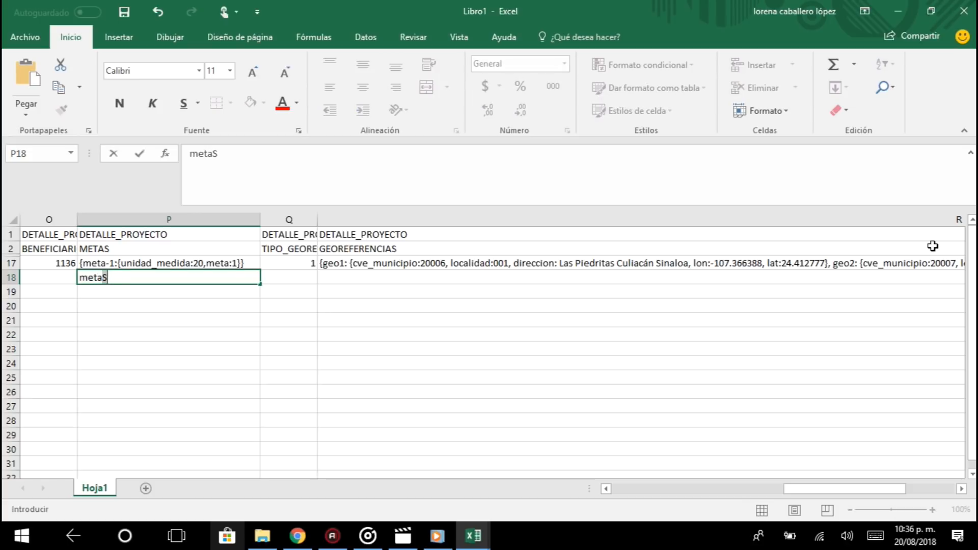
{"action": "type", "text": "-1:"}
{"action": "type", "text": "{"}
{"action": "type", "text": "und"}
{"action": "type", "text": "idad_"}
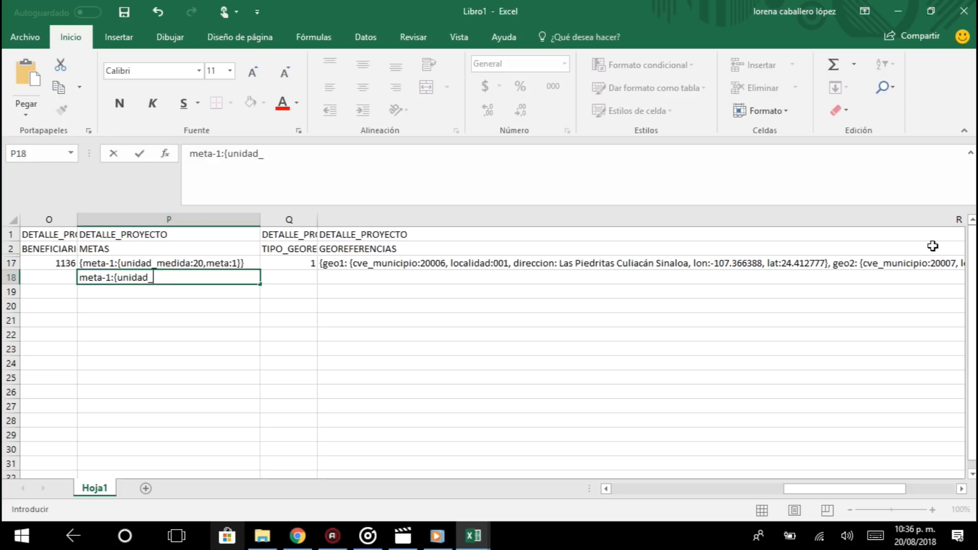
{"action": "type", "text": "medida:1"}
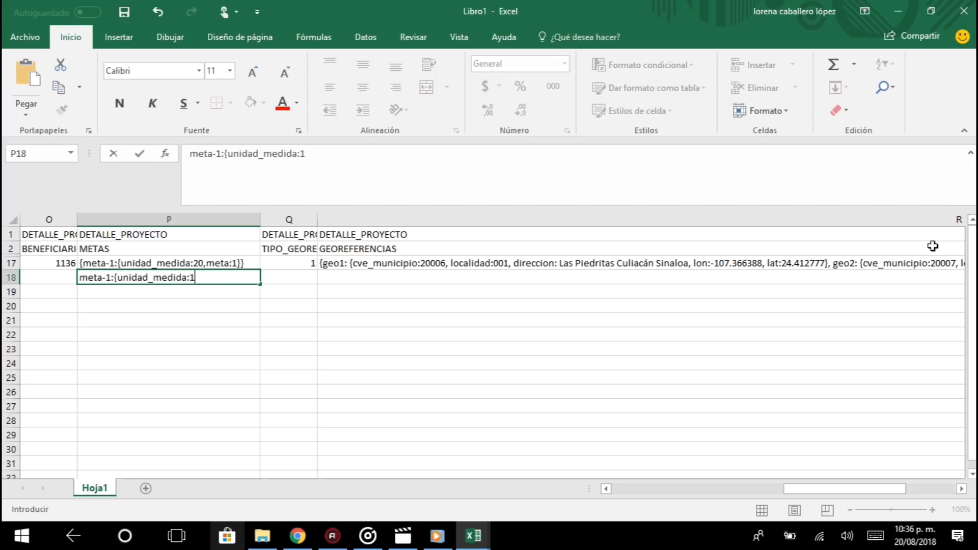
{"action": "type", "text": ", meta:"}
{"action": "type", "text": "100"}
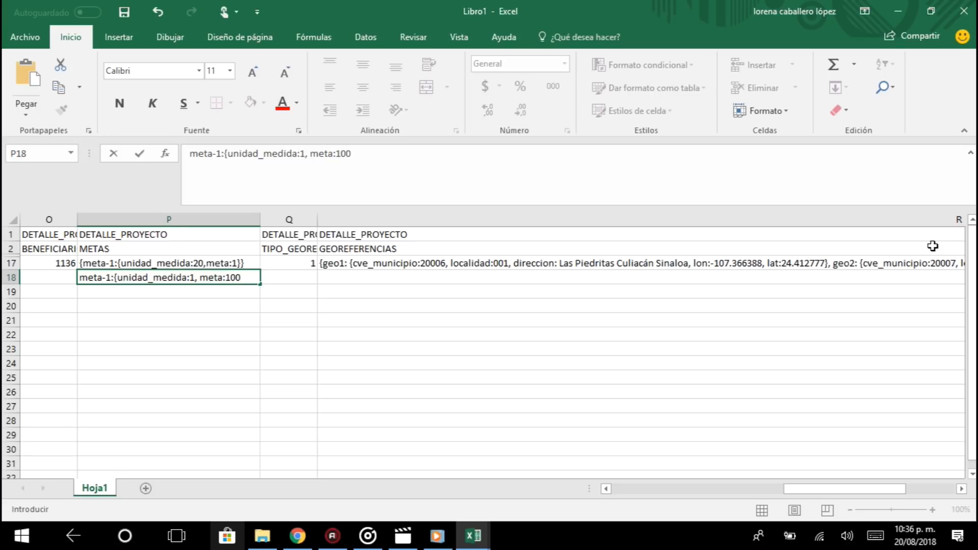
{"action": "type", "text": "}"}
- Append a second goal to the P18 entry: ", meta-2:{unidad_medida:2, meta:200}"
{"action": "left_click_drag", "start_coordinate": [356, 155], "coordinate": [219, 154]}
{"action": "left_click", "coordinate": [365, 163]}
{"action": "type", "text": ", meta-2"}
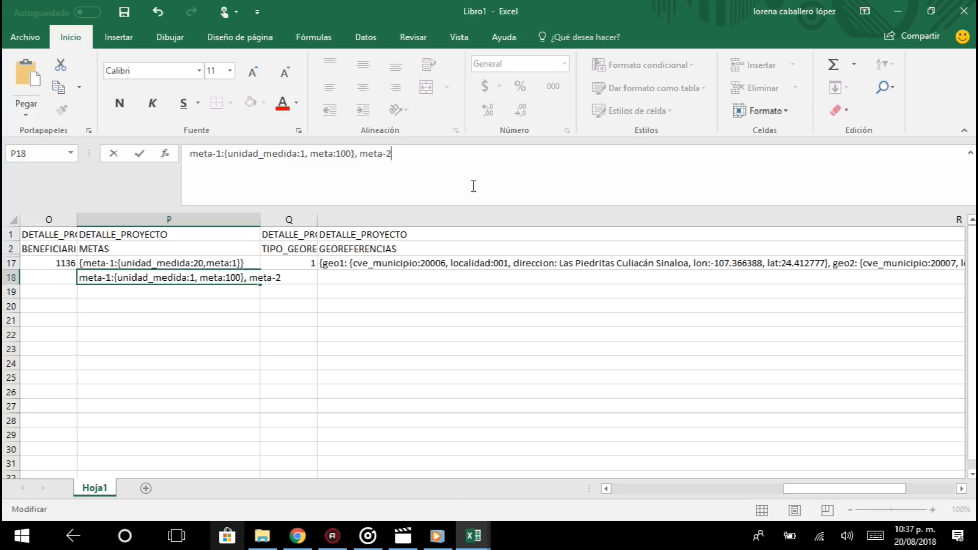
{"action": "type", "text": ":{unidad_medidida:2, meta"}
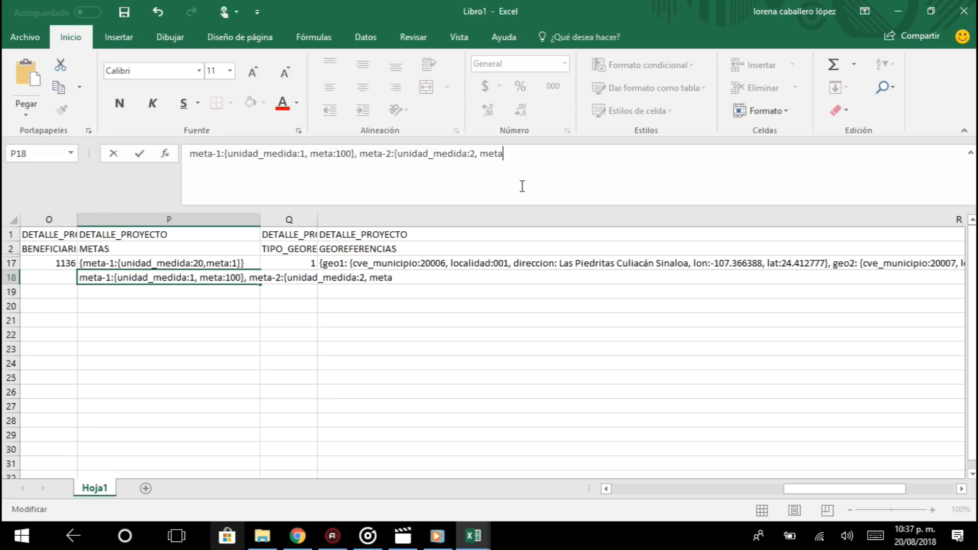
{"action": "type", "text": ":200}"}
- Try to put the outer opening curly brace before meta-1 in P18
{"action": "left_click", "coordinate": [191, 156]}
{"action": "type", "text": "{"}
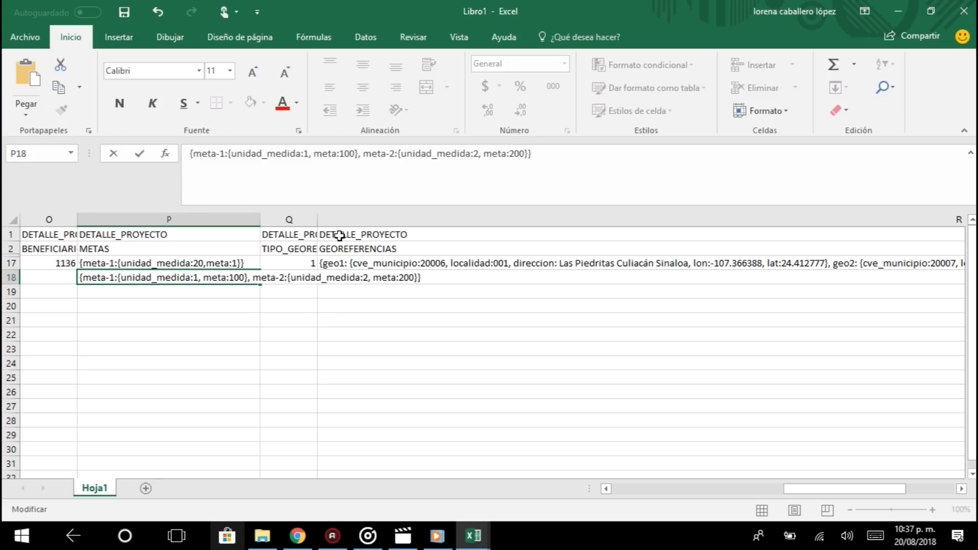
{"action": "key", "text": "ctrl+z"}
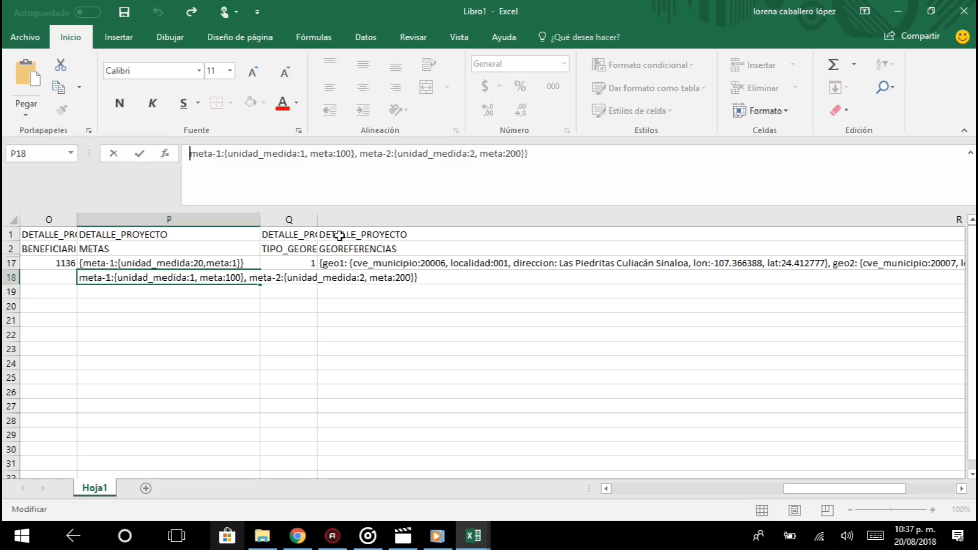
{"action": "type", "text": "{"}
{"action": "key", "text": "ctrl+z"}
- Remove the whole meta-2 block from the end of the P18 entry
{"action": "key", "text": "BackSpace"}
{"action": "key", "text": "BackSpace"}
{"action": "key", "text": "BackSpace"}
{"action": "key", "text": "BackSpace"}
{"action": "key", "text": "BackSpace"}
{"action": "key", "text": "BackSpace"}
{"action": "key", "text": "BackSpace"}
{"action": "key", "text": "BackSpace"}
{"action": "key", "text": "BackSpace"}
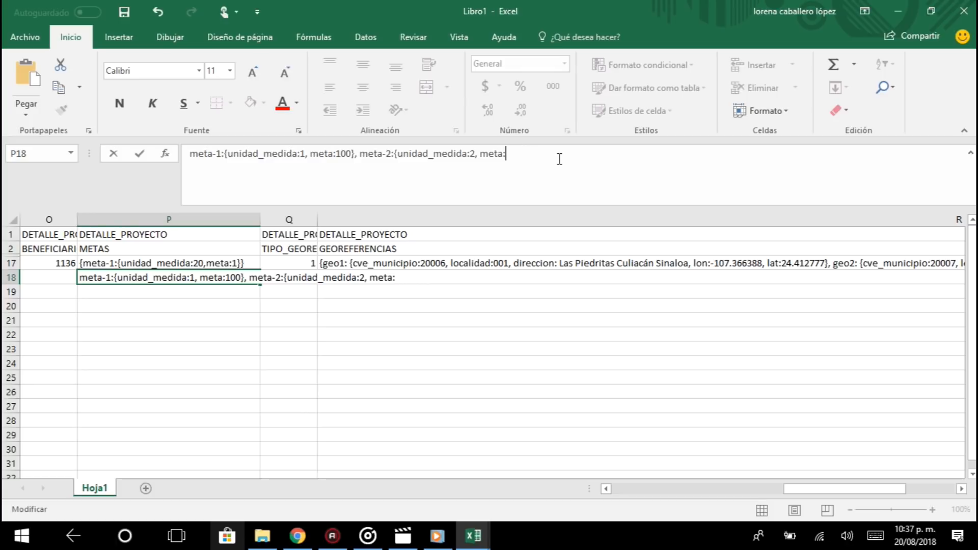
{"action": "key", "text": "BackSpace"}
{"action": "key", "text": "BackSpace"}
{"action": "key", "text": "BackSpace"}
{"action": "key", "text": "BackSpace"}
{"action": "key", "text": "BackSpace"}
{"action": "key", "text": "BackSpace"}
{"action": "key", "text": "BackSpace"}
{"action": "key", "text": "BackSpace"}
{"action": "key", "text": "BackSpace"}
{"action": "key", "text": "BackSpace"}
{"action": "key", "text": "BackSpace"}
{"action": "key", "text": "BackSpace"}
{"action": "key", "text": "BackSpace"}
{"action": "key", "text": "BackSpace"}
{"action": "key", "text": "BackSpace"}
{"action": "key", "text": "BackSpace"}
{"action": "key", "text": "BackSpace"}
{"action": "key", "text": "BackSpace"}
{"action": "key", "text": "BackSpace"}
{"action": "key", "text": "BackSpace"}
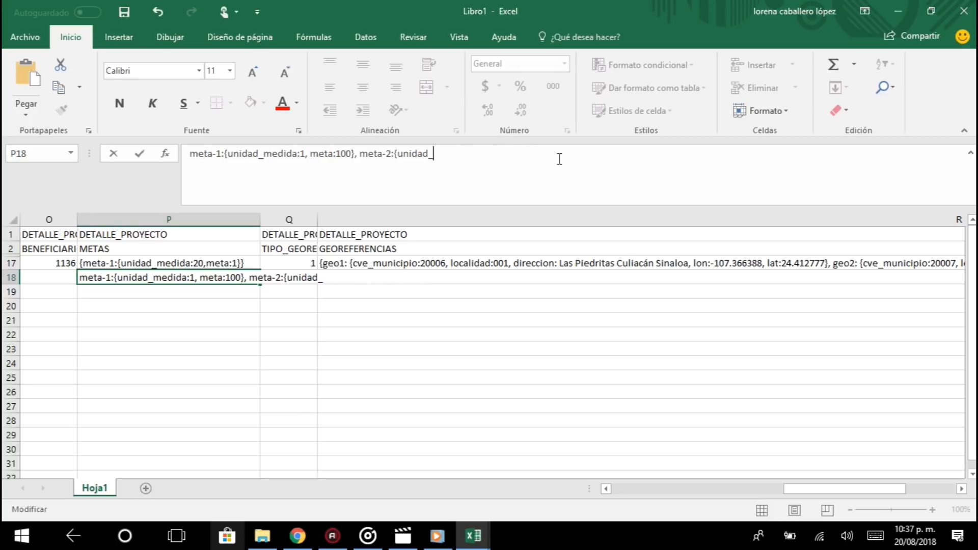
{"action": "key", "text": "BackSpace"}
{"action": "key", "text": "BackSpace"}
{"action": "key", "text": "BackSpace"}
{"action": "key", "text": "BackSpace"}
{"action": "key", "text": "BackSpace"}
{"action": "key", "text": "BackSpace"}
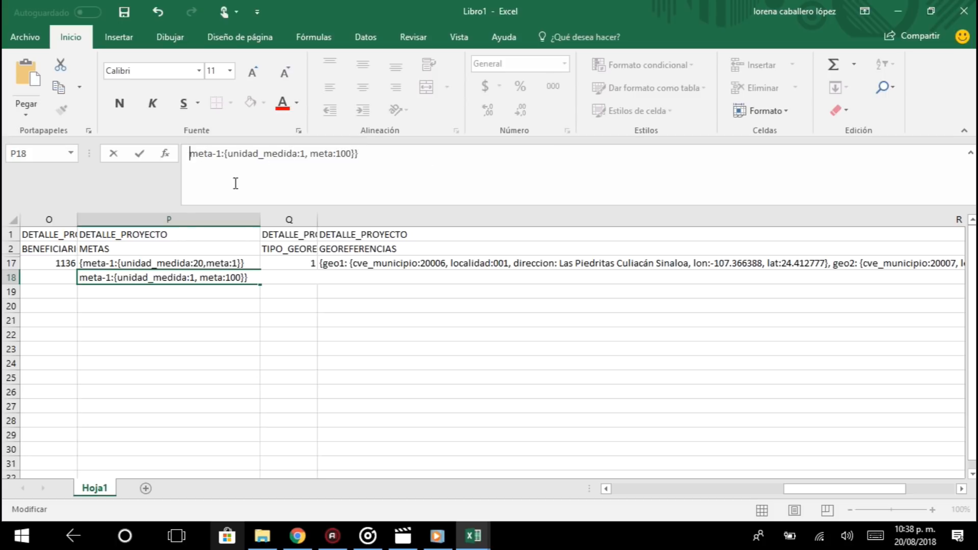
- Enclose the meta-1 entry in P18 in an outer pair of curly braces and commit the cell
{"action": "type", "text": "{"}
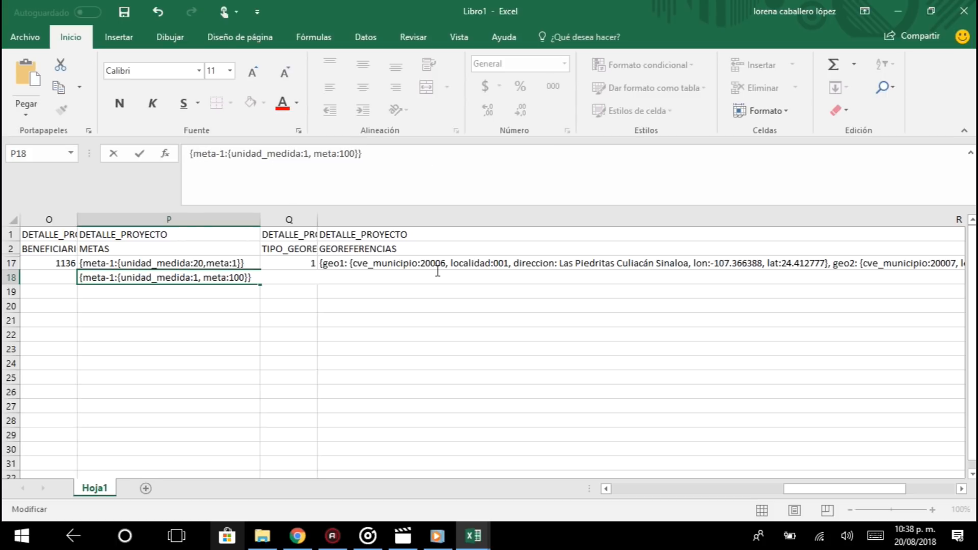
{"action": "key", "text": "ctrl+Return"}
- Copy the goal text from P18 over the METAS entry in P17 and clear P18
{"action": "key", "text": "ctrl+c"}
{"action": "key", "text": "Up"}
{"action": "key", "text": "ctrl+v"}
{"action": "key", "text": "Down"}
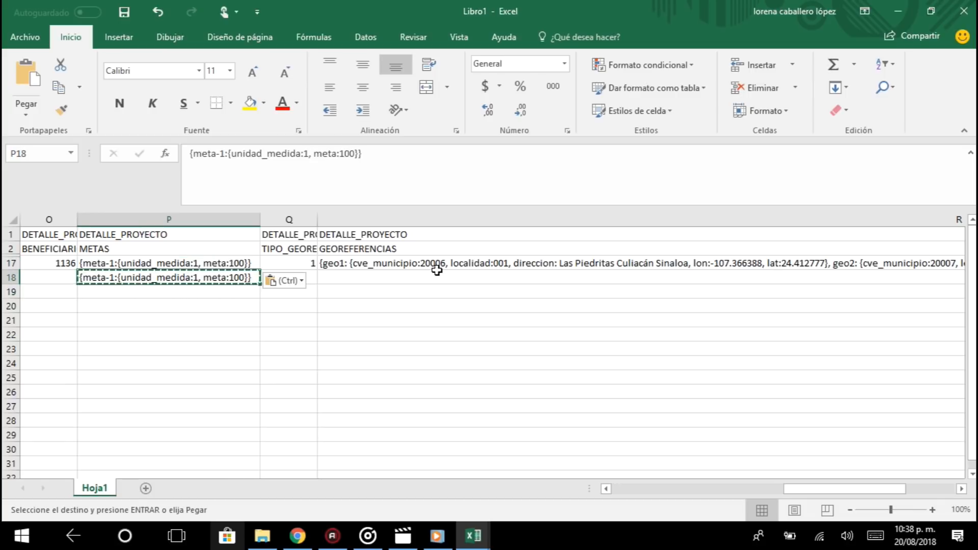
{"action": "key", "text": "BackSpace"}
{"action": "key", "text": "Right"}
- Examine the GEOREFERENCIAS entry in R17, especially the geo1 block's cve_municipio, localidad, direccion, lon and lat fields
{"action": "key", "text": "Right"}
{"action": "key", "text": "Right"}
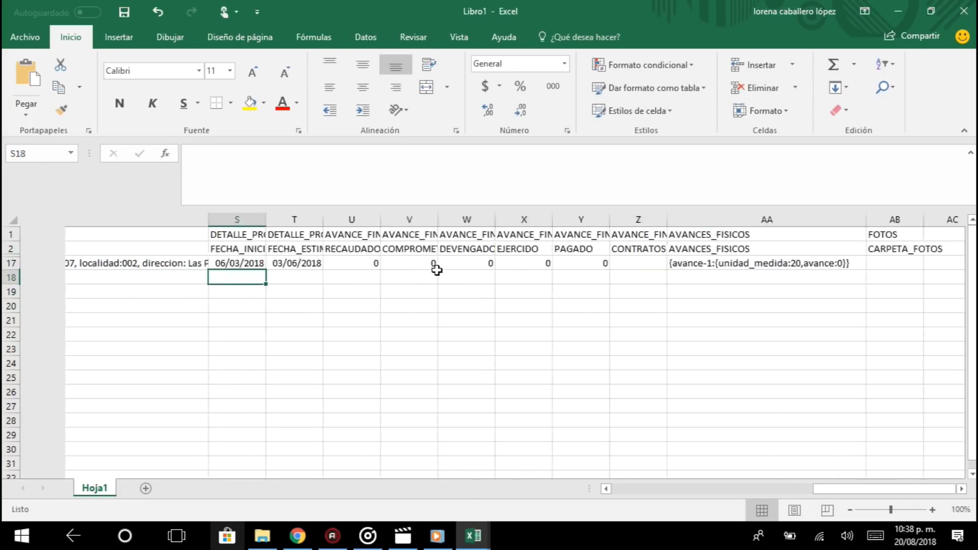
{"action": "key", "text": "Left"}
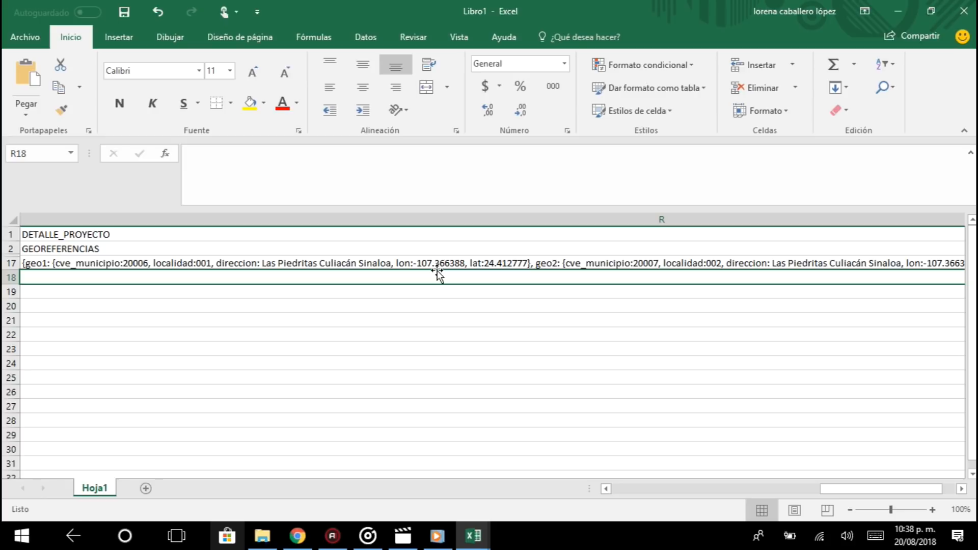
{"action": "key", "text": "Up"}
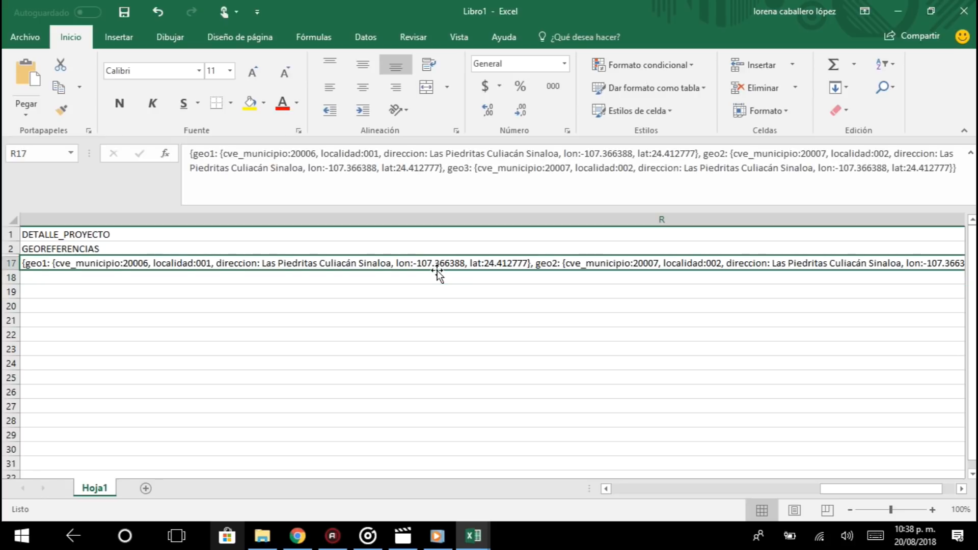
{"action": "left_click", "coordinate": [225, 154]}
{"action": "left_click_drag", "start_coordinate": [226, 154], "coordinate": [428, 154]}
{"action": "left_click_drag", "start_coordinate": [563, 154], "coordinate": [579, 154]}
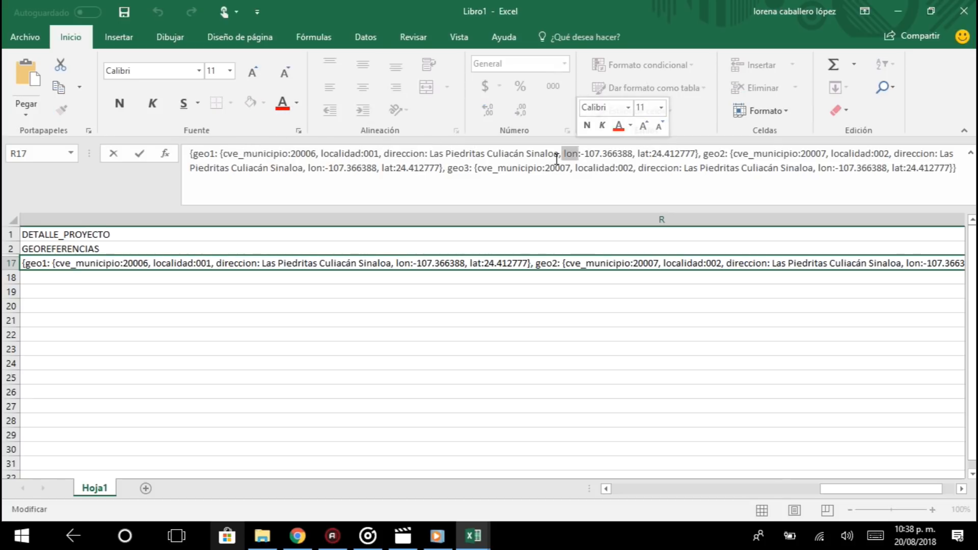
{"action": "left_click_drag", "start_coordinate": [638, 154], "coordinate": [650, 154]}
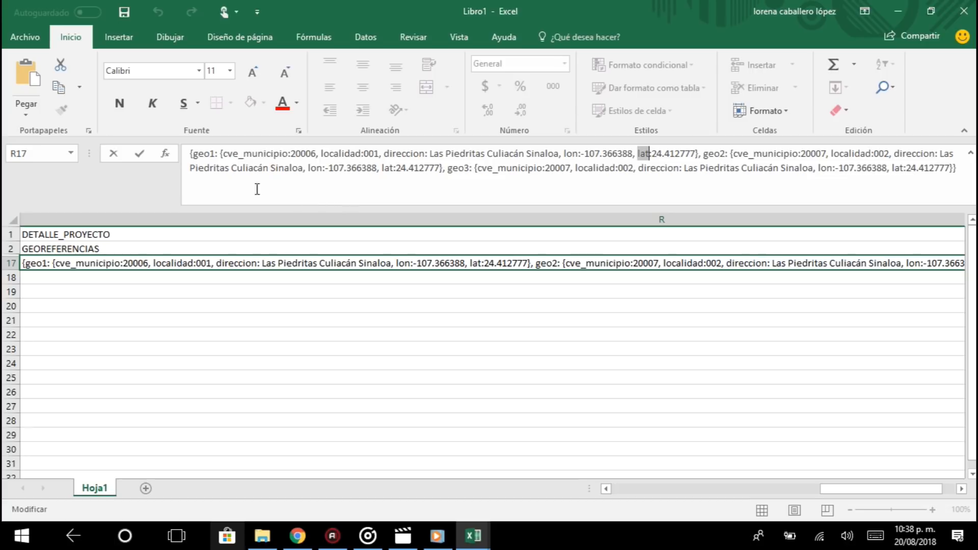
{"action": "left_click", "coordinate": [395, 293]}
{"action": "left_click", "coordinate": [336, 261]}
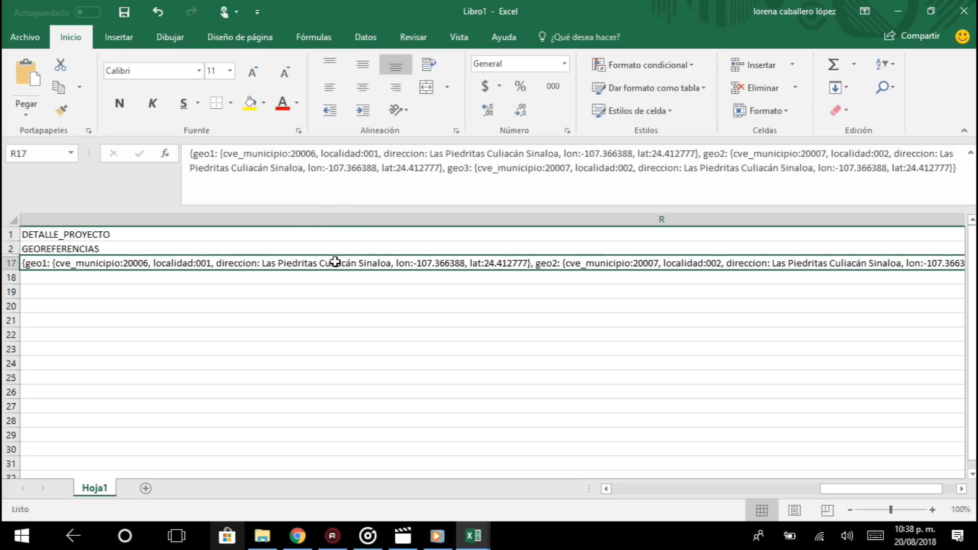
{"action": "left_click_drag", "start_coordinate": [193, 153], "coordinate": [217, 159]}
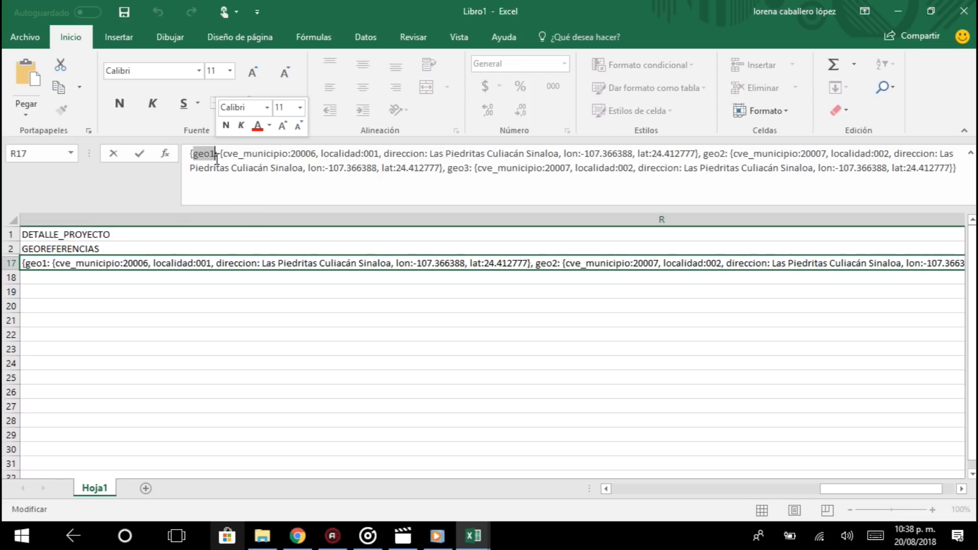
{"action": "left_click", "coordinate": [216, 157]}
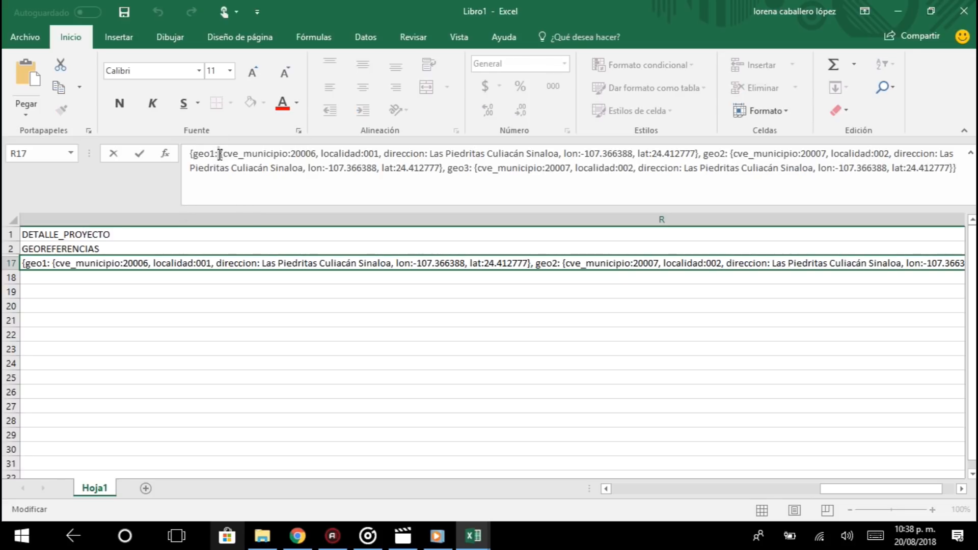
- Examine how the geo1, geo2 and geo3 blocks in R17 are each enclosed in braces, separated by commas and wrapped in outer braces
{"action": "left_click_drag", "start_coordinate": [221, 154], "coordinate": [698, 156]}
{"action": "left_click", "coordinate": [224, 154]}
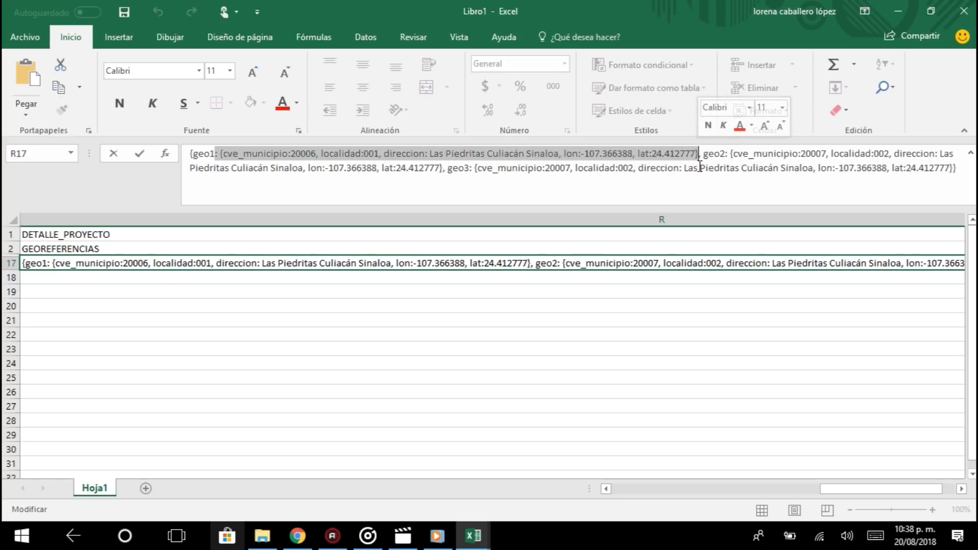
{"action": "key", "text": "Right"}
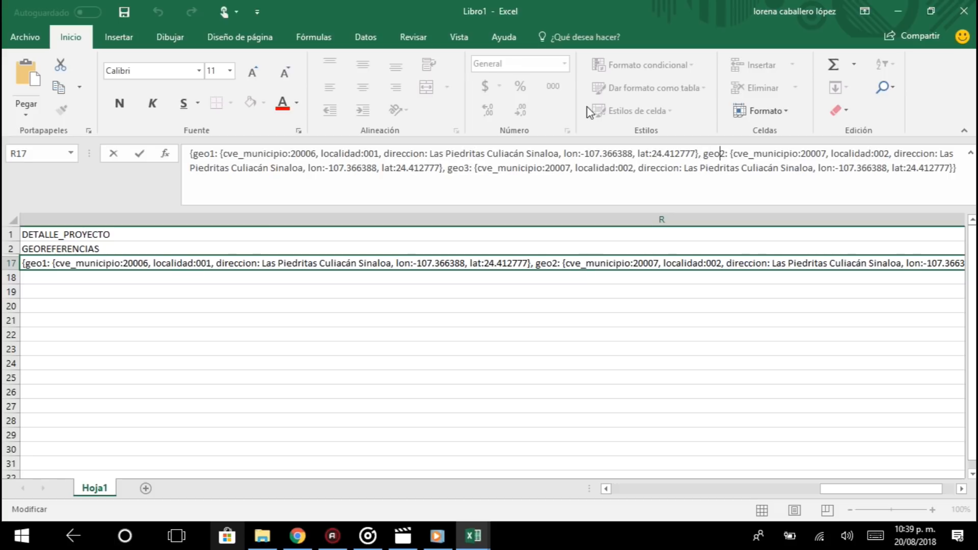
{"action": "key", "text": "Right"}
{"action": "key", "text": "Right"}
{"action": "key", "text": "Right"}
{"action": "left_click_drag", "start_coordinate": [729, 153], "coordinate": [441, 167]}
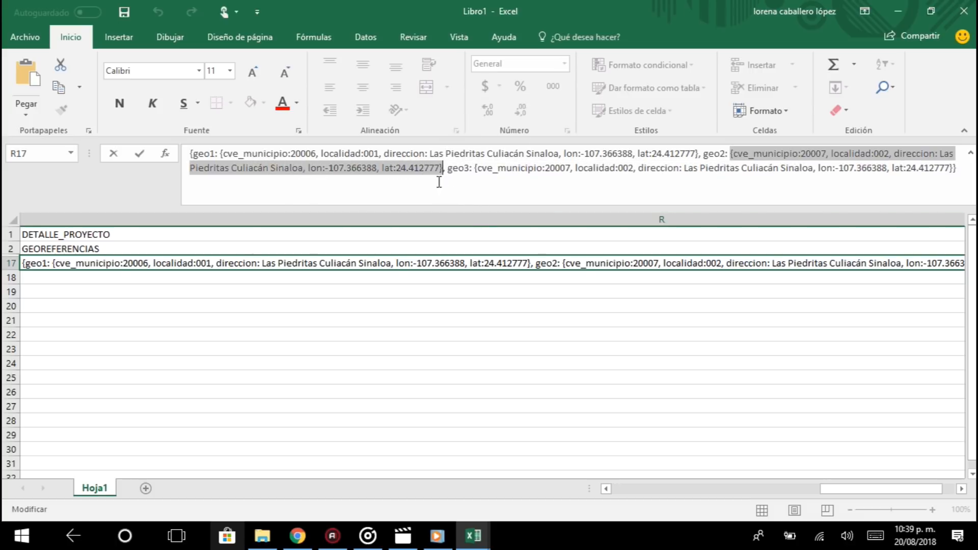
{"action": "left_click", "coordinate": [442, 164]}
{"action": "key", "text": "Right"}
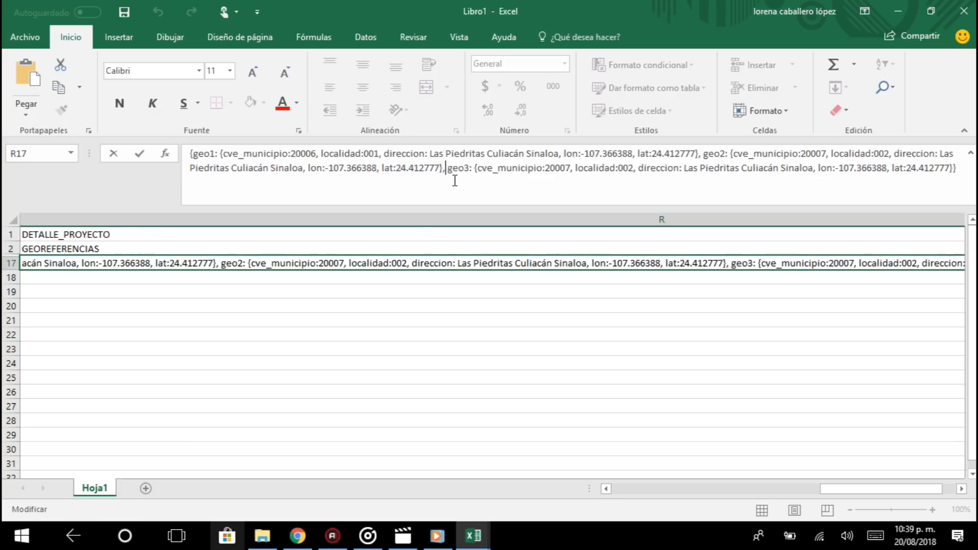
{"action": "key", "text": "End"}
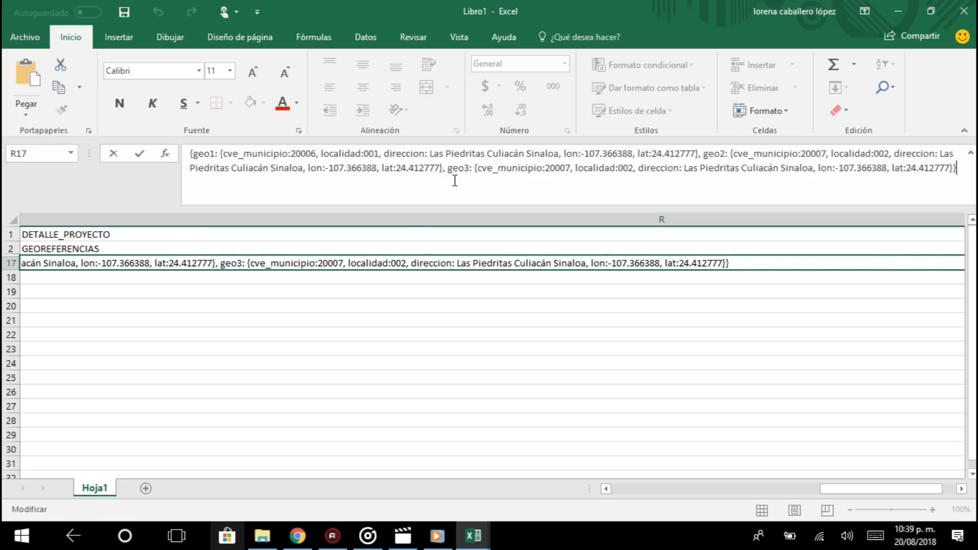
{"action": "left_click_drag", "start_coordinate": [447, 169], "coordinate": [954, 172]}
{"action": "left_click", "coordinate": [473, 168]}
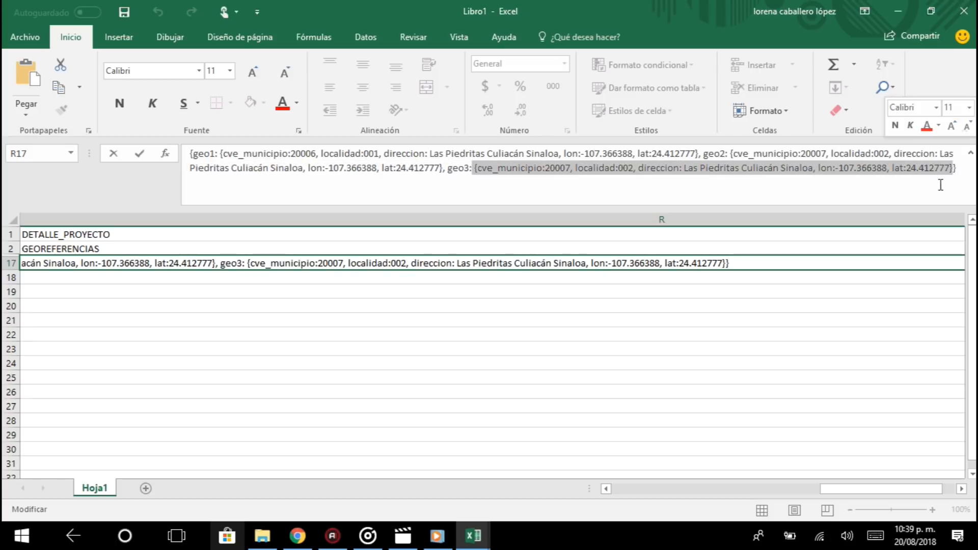
{"action": "left_click", "coordinate": [951, 171]}
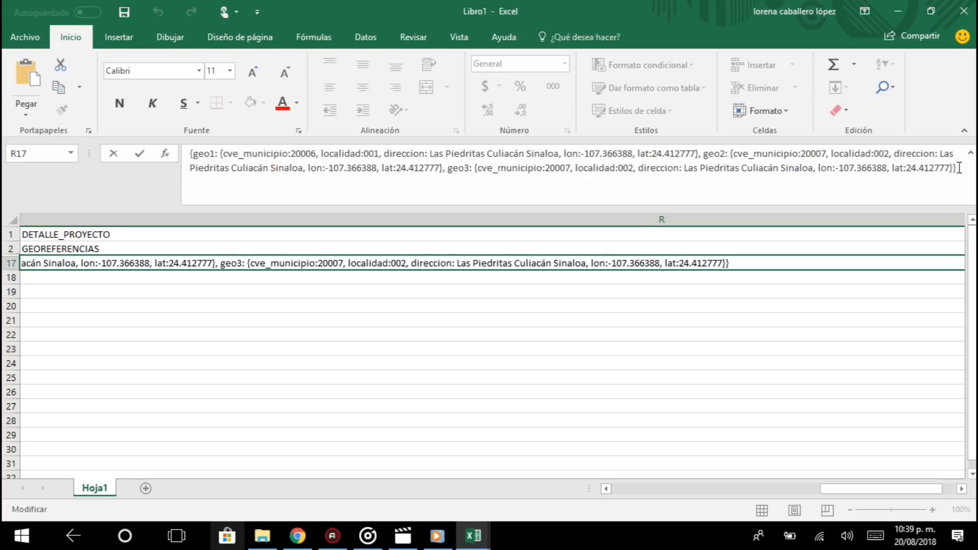
{"action": "left_click_drag", "start_coordinate": [959, 167], "coordinate": [953, 168]}
{"action": "left_click", "coordinate": [191, 153]}
- Append a comma and a copy of the geo3 block inside the outer closing brace of the R17 entry
{"action": "left_click_drag", "start_coordinate": [448, 168], "coordinate": [954, 164]}
{"action": "key", "text": "ctrl+c"}
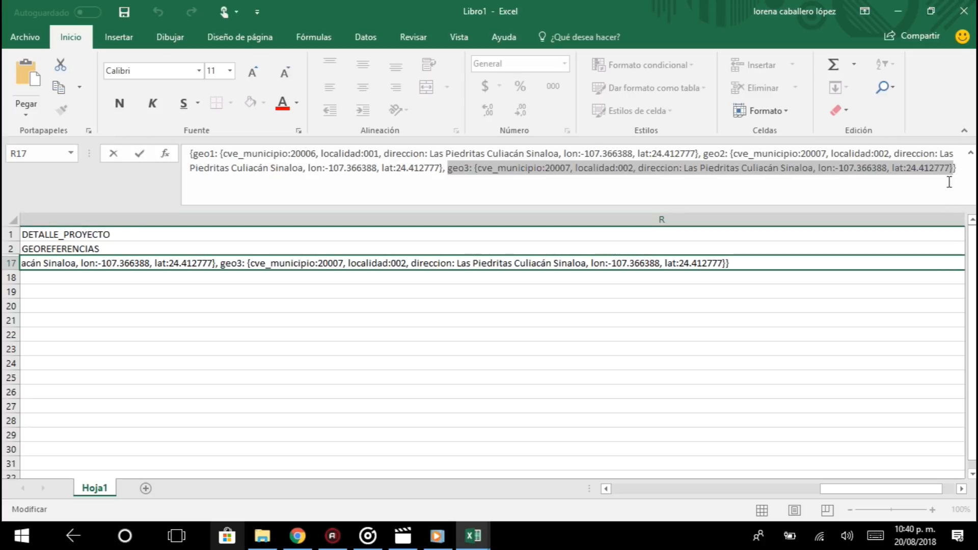
{"action": "left_click", "coordinate": [950, 168]}
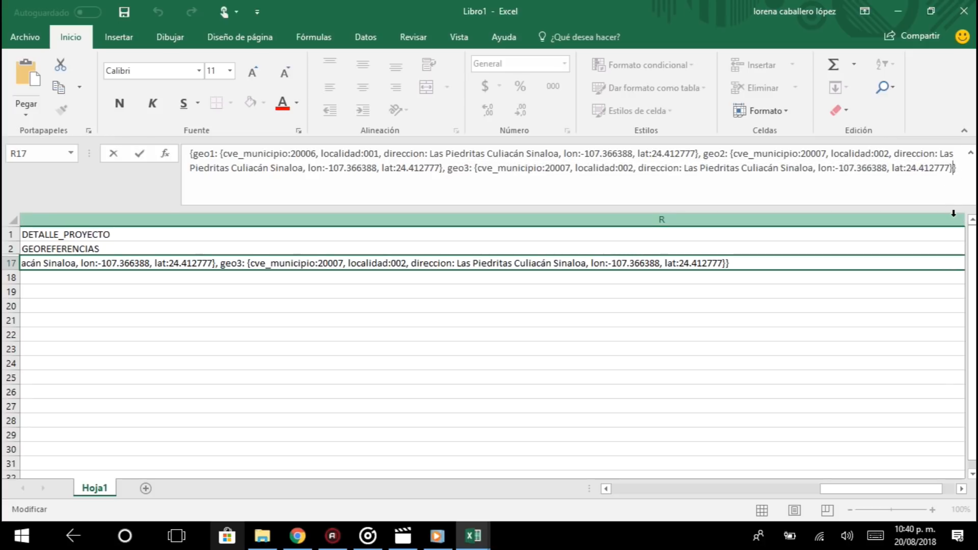
{"action": "type", "text": ","}
{"action": "key", "text": "ctrl+v"}
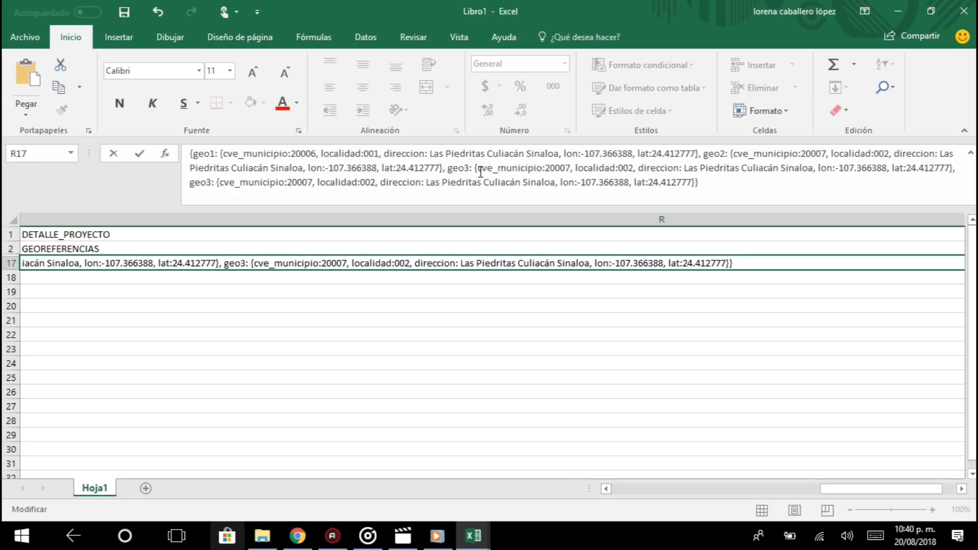
- Rename the copied block as geo4, set its cve_municipio to 20006 and localidad to 003, and commit R17
{"action": "left_click_drag", "start_coordinate": [205, 182], "coordinate": [211, 182]}
{"action": "type", "text": "4"}
{"action": "key", "text": "BackSpace"}
{"action": "type", "text": "6"}
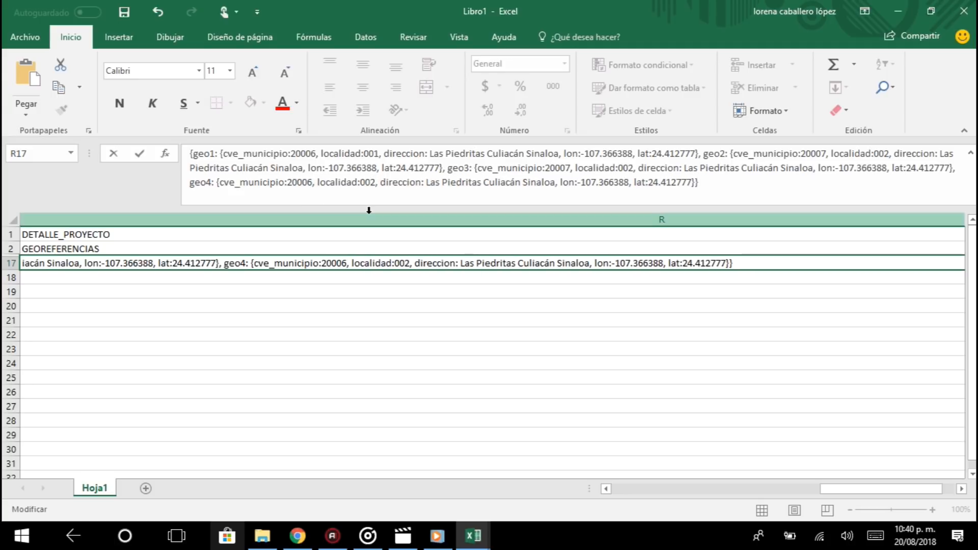
{"action": "key", "text": "BackSpace"}
{"action": "type", "text": "3"}
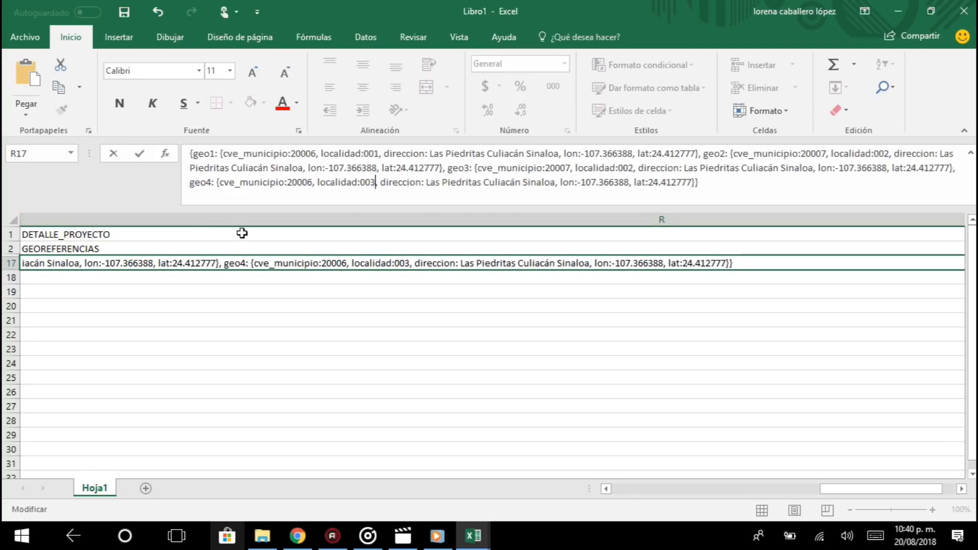
{"action": "left_click_drag", "start_coordinate": [624, 182], "coordinate": [696, 181]}
{"action": "left_click", "coordinate": [709, 182]}
{"action": "left_click_drag", "start_coordinate": [195, 153], "coordinate": [215, 154]}
{"action": "left_click", "coordinate": [190, 153]}
{"action": "left_click", "coordinate": [679, 281]}
- Examine the AVANCES_FISICOS entry in AA17, especially the avance-1 block and its enclosing braces
{"action": "key", "text": "Up"}
{"action": "key", "text": "Right"}
{"action": "key", "text": "Right"}
{"action": "key", "text": "Right"}
{"action": "key", "text": "Right"}
{"action": "key", "text": "Right"}
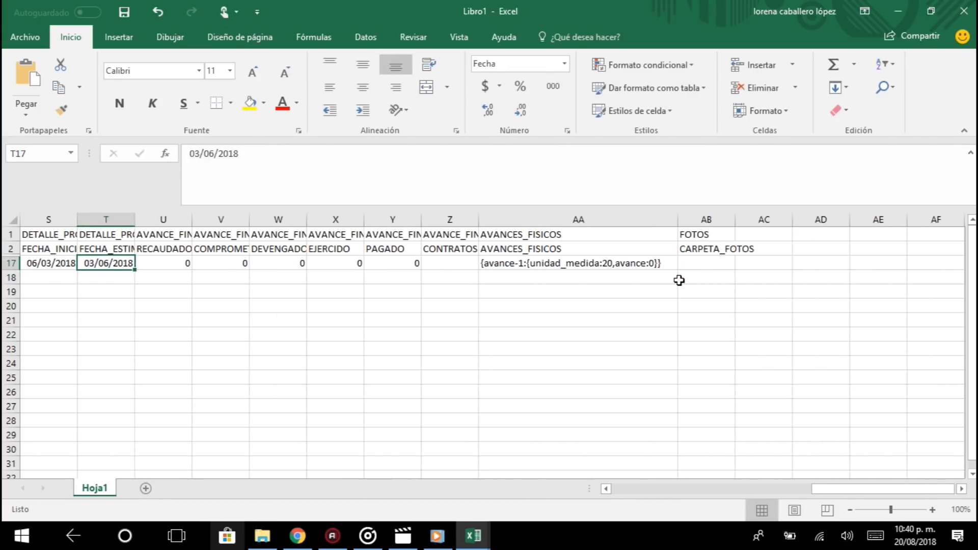
{"action": "key", "text": "Right"}
{"action": "key", "text": "Right"}
{"action": "key", "text": "Right"}
{"action": "key", "text": "Right"}
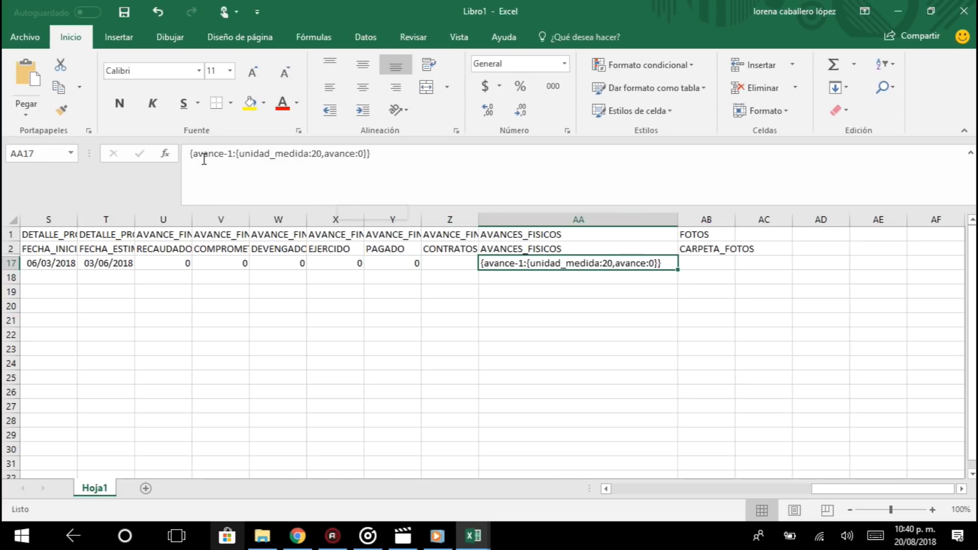
{"action": "left_click_drag", "start_coordinate": [192, 153], "coordinate": [366, 154]}
{"action": "left_click", "coordinate": [367, 153]}
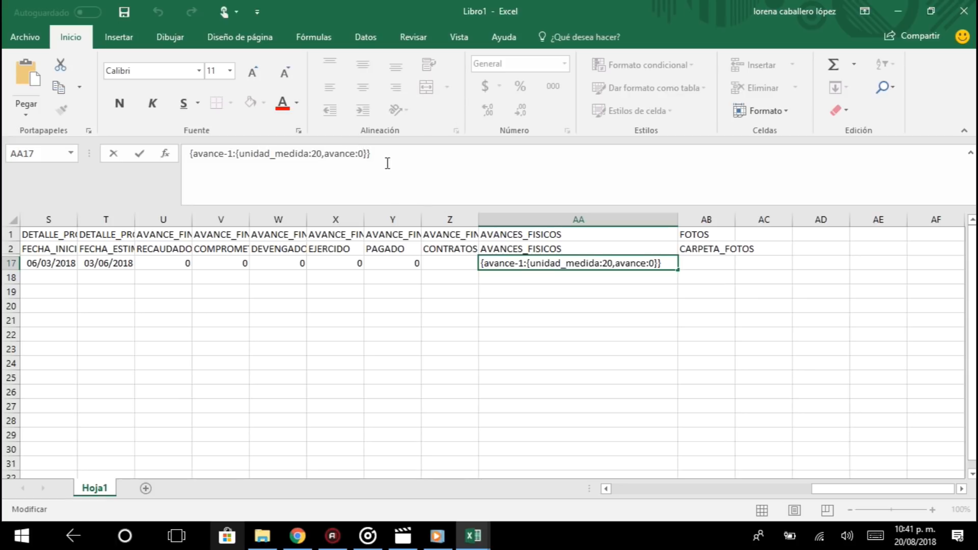
- Add a comma and a copy of the avance-1 block inside the outer braces of AA17, naming it avance-2
{"action": "mouse_move", "coordinate": [841, 490]}
{"action": "left_mouse_down"}
{"action": "mouse_move", "coordinate": [771, 501]}
{"action": "mouse_move", "coordinate": [801, 505]}
{"action": "mouse_move", "coordinate": [850, 489]}
{"action": "left_mouse_up"}
{"action": "type", "text": ","}
{"action": "left_click_drag", "start_coordinate": [195, 153], "coordinate": [365, 147]}
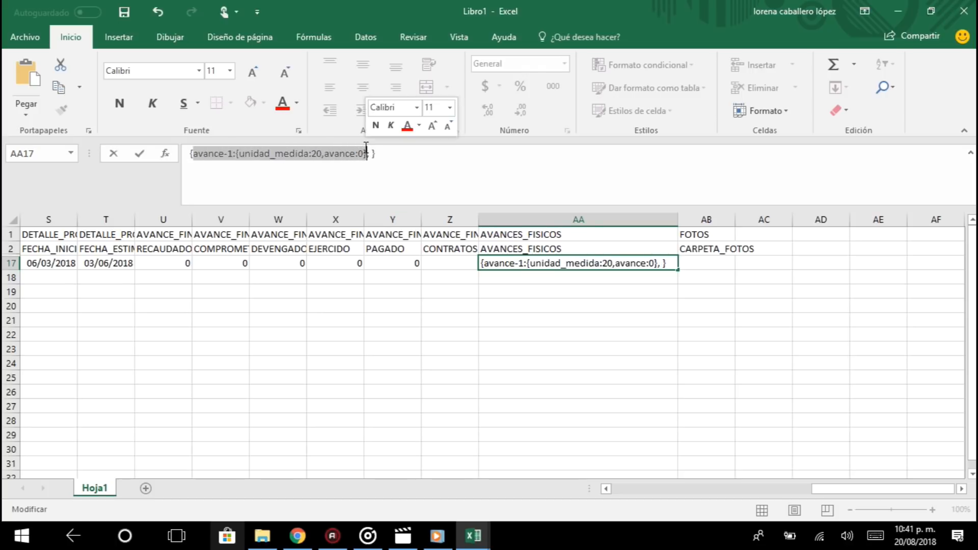
{"action": "left_click", "coordinate": [369, 154]}
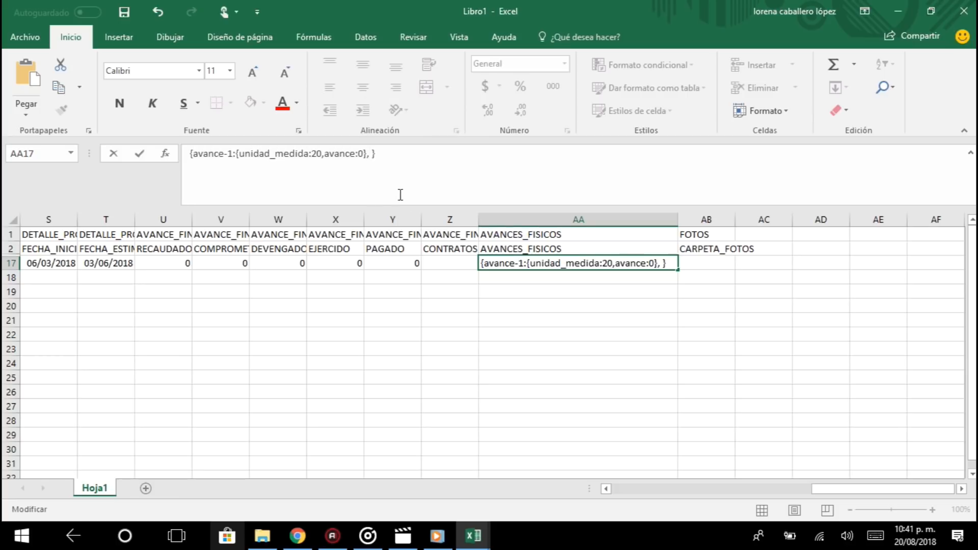
{"action": "type", "text": "avance-1:{unidad_medida:20,avance:0}"}
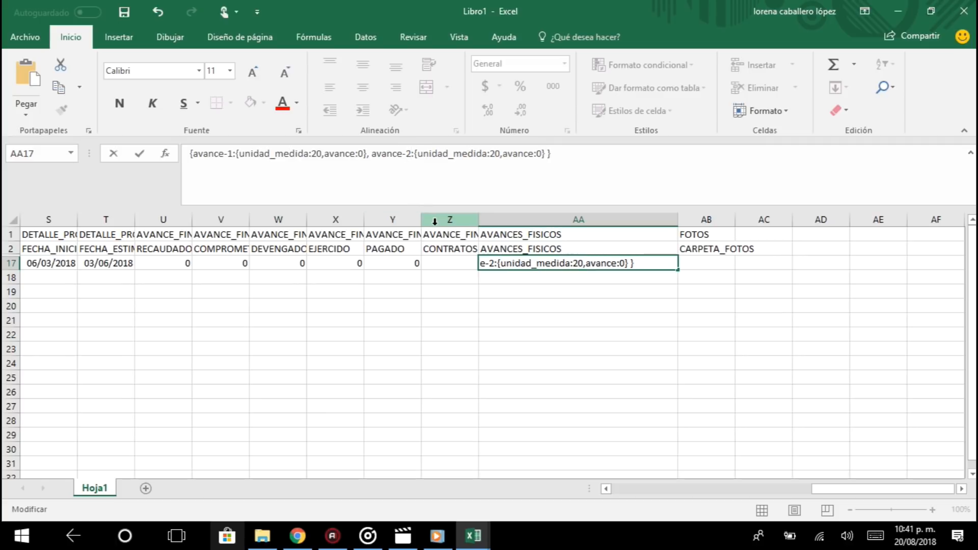
- Set avance-2's unidad_medida to 2 and avance to 100, and remove the space before the outer closing brace
{"action": "double_click", "coordinate": [493, 153]}
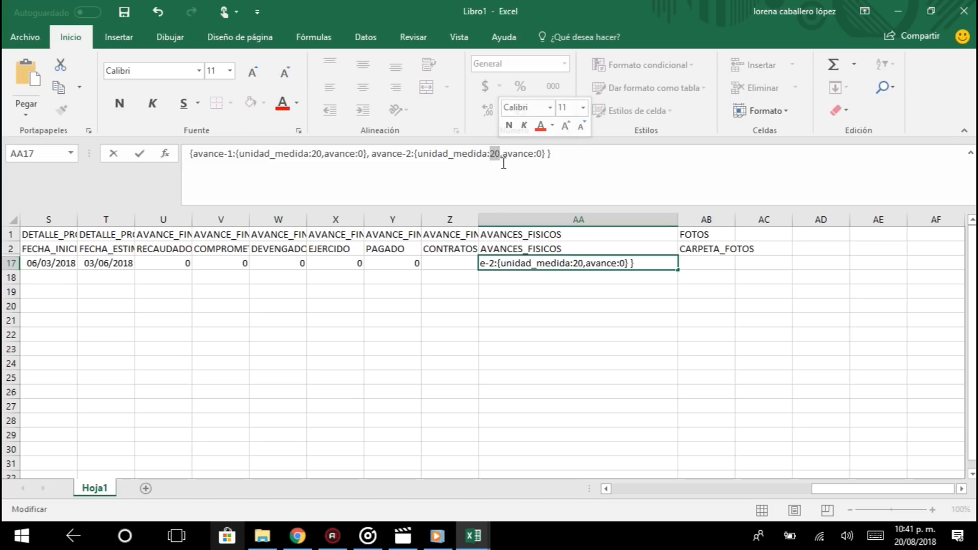
{"action": "type", "text": "2"}
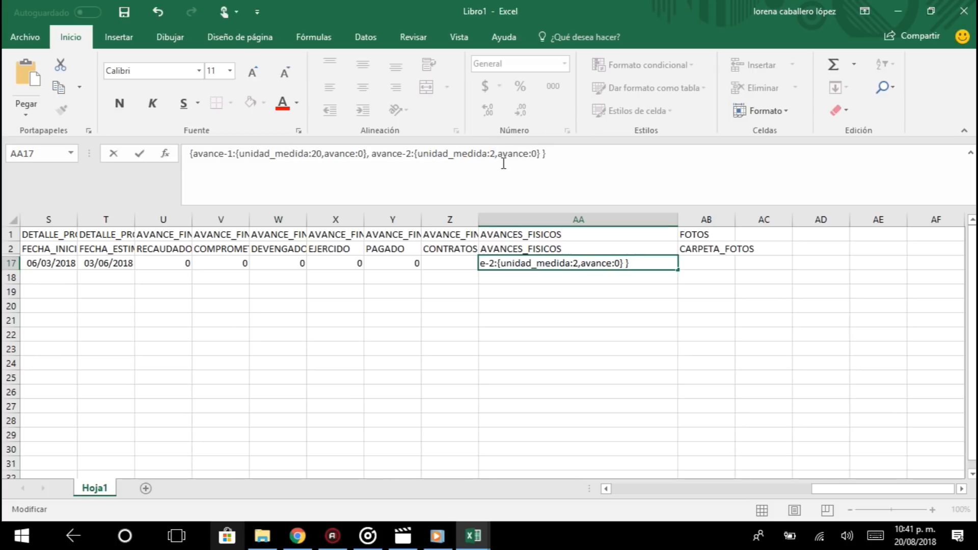
{"action": "double_click", "coordinate": [534, 153]}
{"action": "type", "text": "100"}
{"action": "key", "text": "BackSpace"}
- Change meta-1's unidad_medida in the METAS entry P17 to 20, matching the unit of avance-1, and commit the cell
{"action": "left_click_drag", "start_coordinate": [209, 152], "coordinate": [364, 153]}
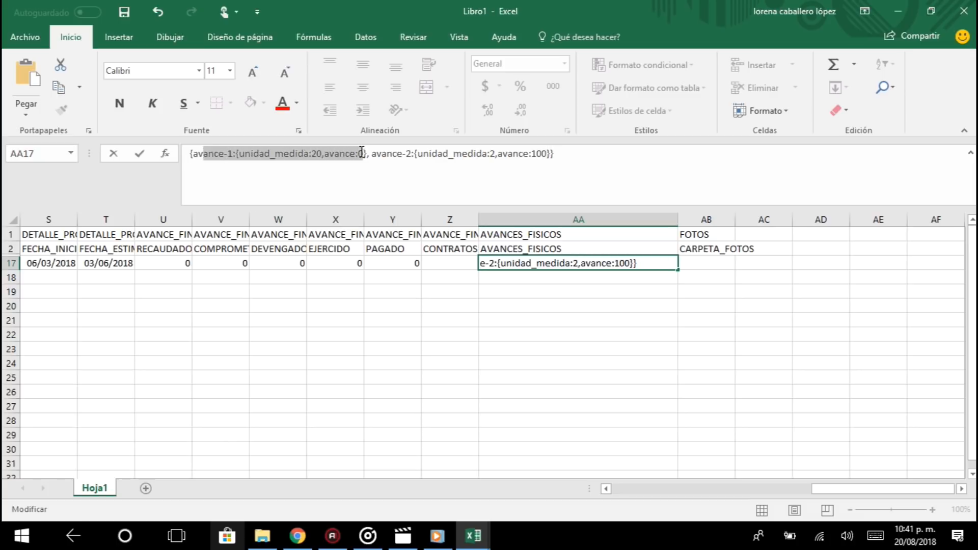
{"action": "left_click", "coordinate": [223, 154]}
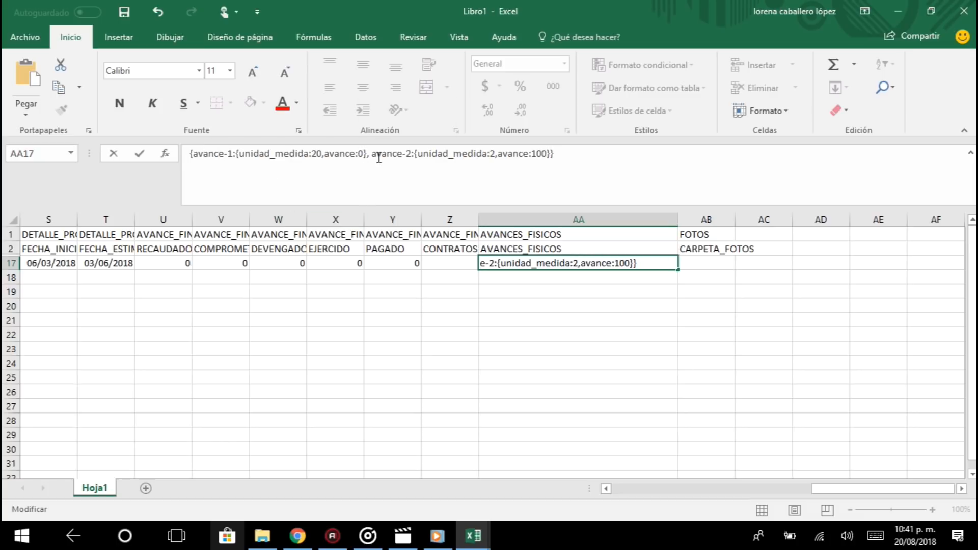
{"action": "left_click", "coordinate": [462, 154]}
{"action": "left_click_drag", "start_coordinate": [236, 153], "coordinate": [317, 153]}
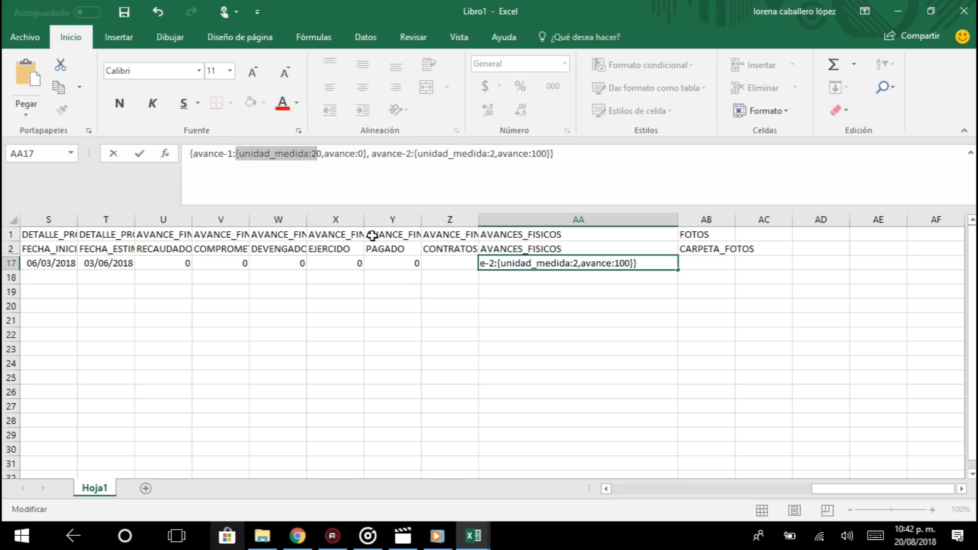
{"action": "left_click", "coordinate": [265, 156]}
{"action": "left_click_drag", "start_coordinate": [861, 488], "coordinate": [767, 491]}
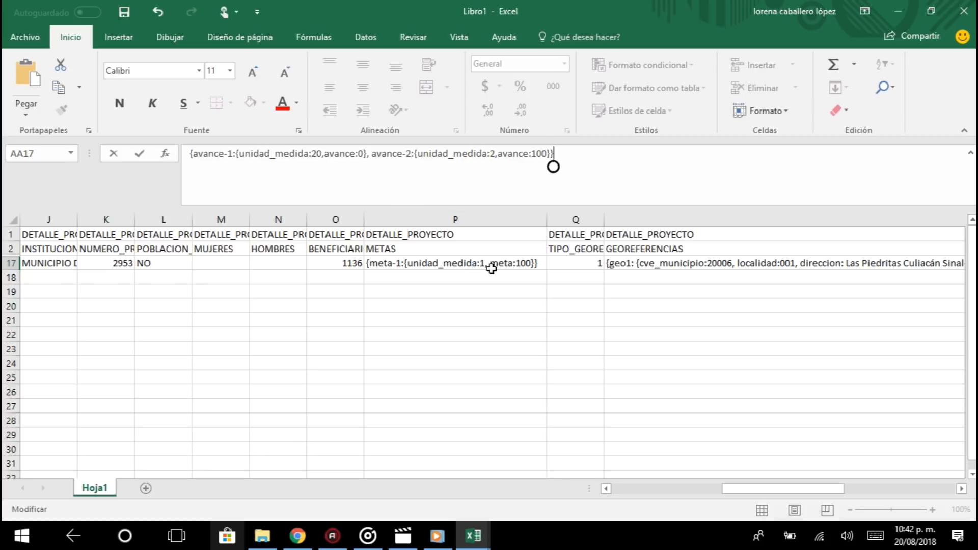
{"action": "left_click", "coordinate": [483, 263]}
{"action": "double_click", "coordinate": [483, 263]}
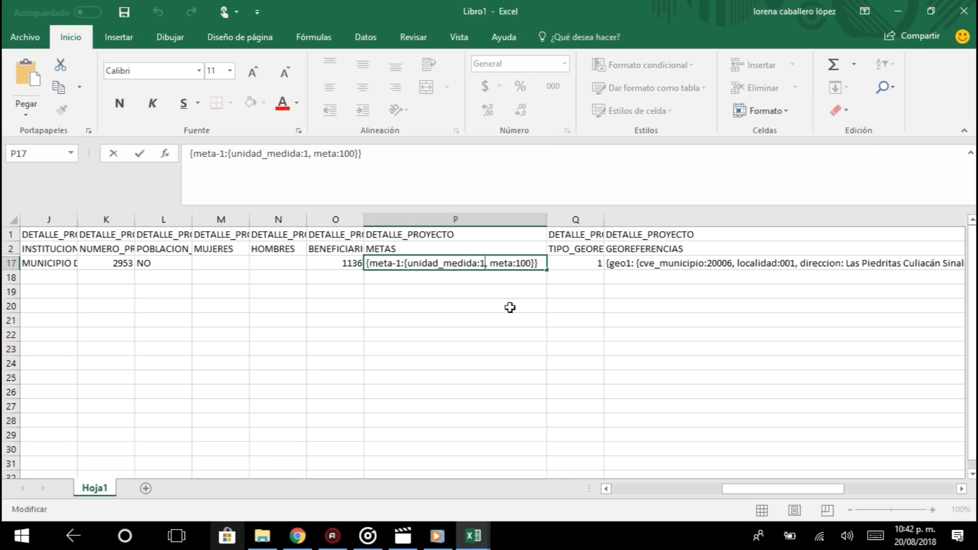
{"action": "key", "text": "BackSpace"}
{"action": "type", "text": "20"}
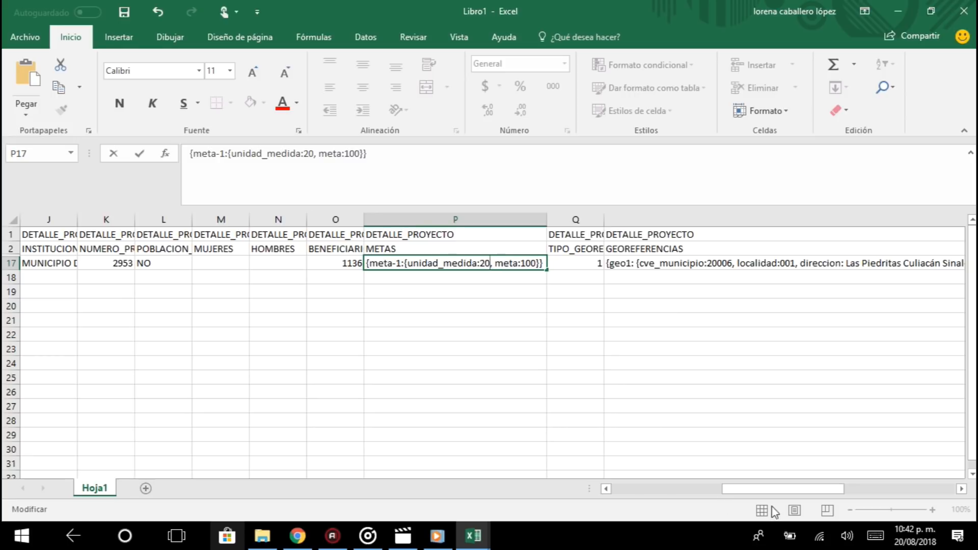
{"action": "left_click_drag", "start_coordinate": [778, 492], "coordinate": [904, 484]}
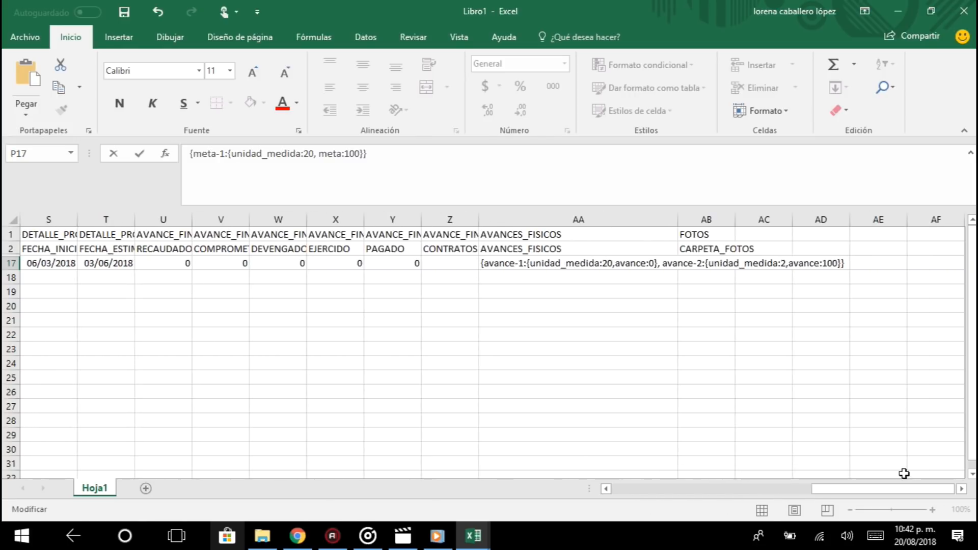
{"action": "left_click", "coordinate": [591, 263]}
- Append a comma and a copy of the meta-1 block inside the outer closing brace of P17
{"action": "double_click", "coordinate": [490, 159]}
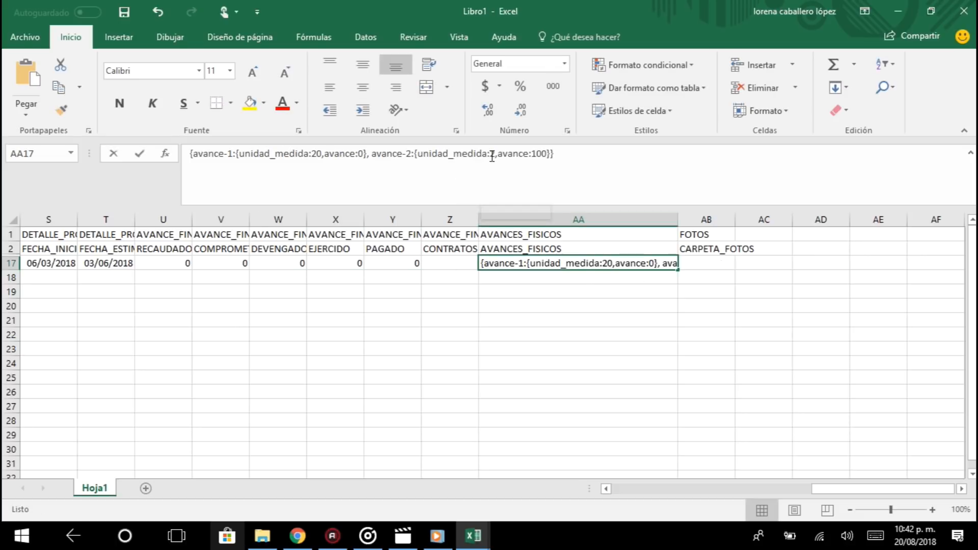
{"action": "left_click_drag", "start_coordinate": [854, 494], "coordinate": [726, 490]}
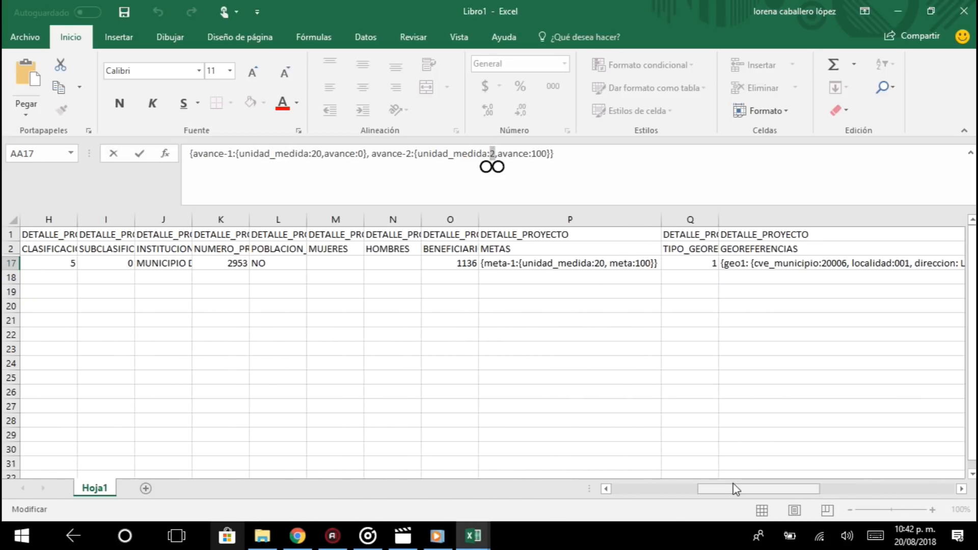
{"action": "left_click", "coordinate": [552, 264]}
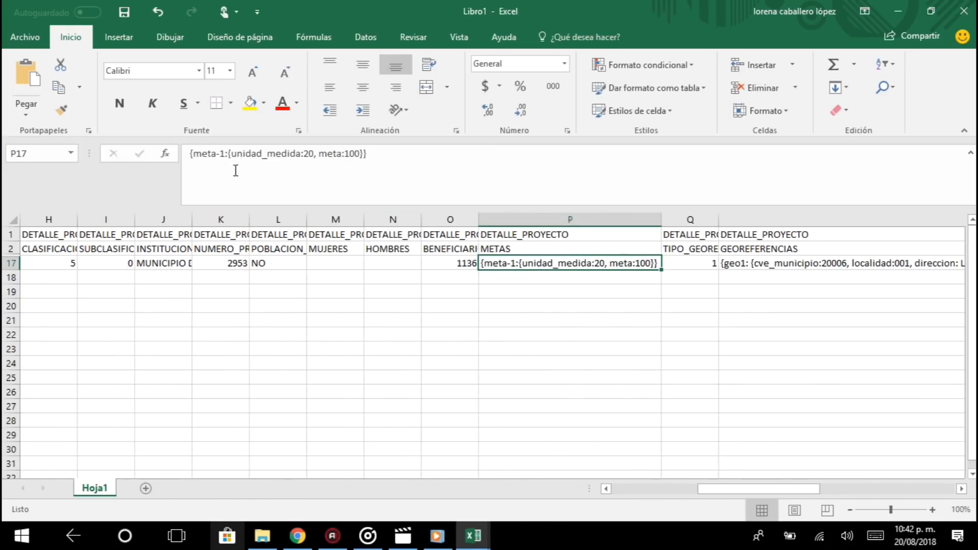
{"action": "left_click_drag", "start_coordinate": [191, 154], "coordinate": [363, 157]}
{"action": "key", "text": "ctrl+c"}
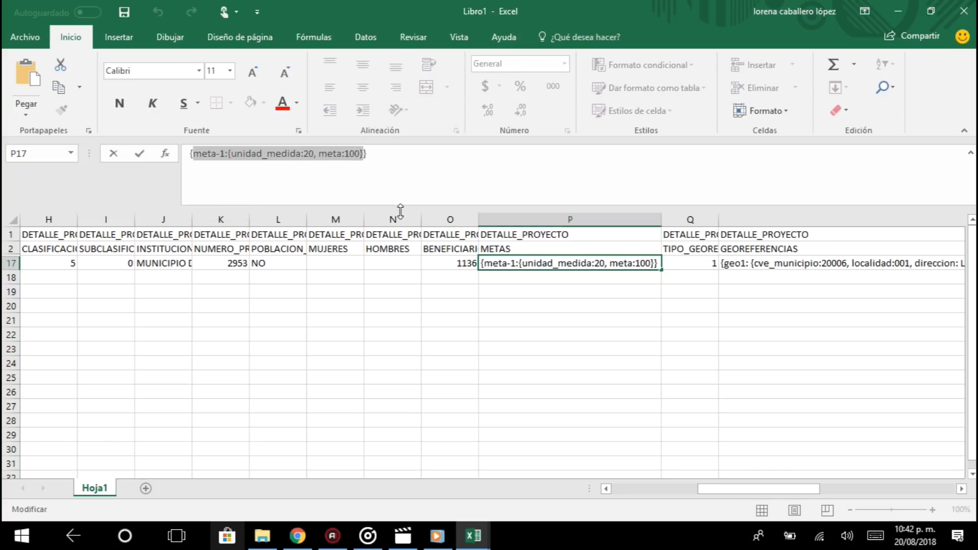
{"action": "left_click", "coordinate": [365, 155]}
{"action": "type", "text": ","}
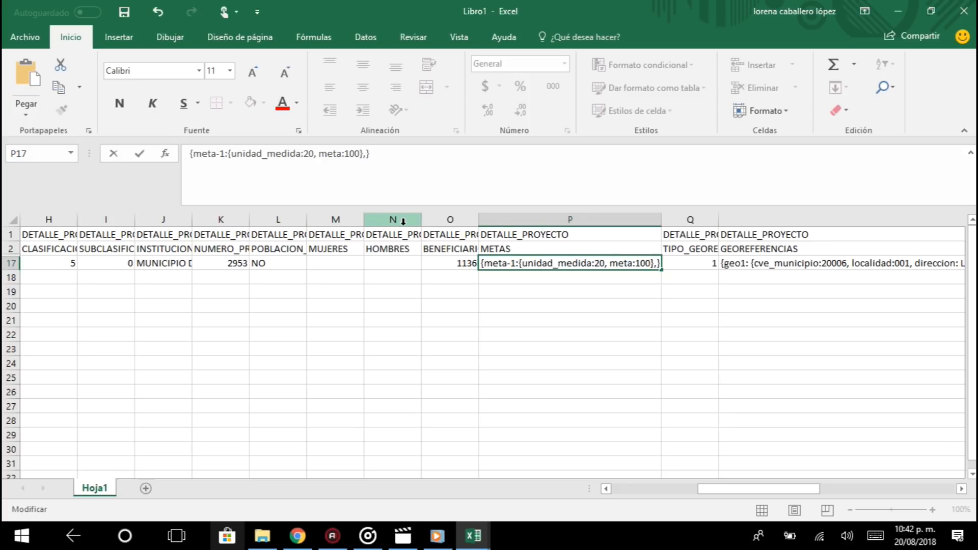
{"action": "key", "text": "ctrl+v"}
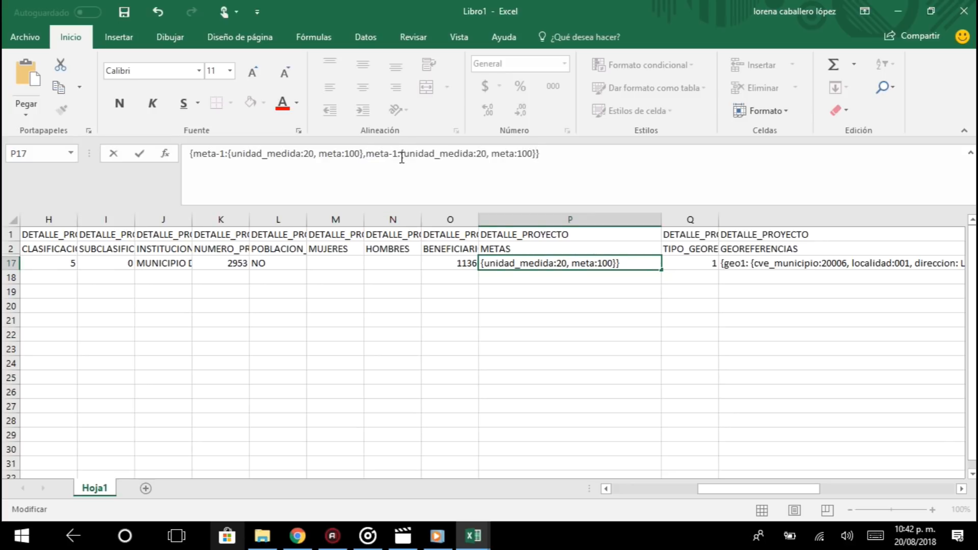
- Rename the copied block in P17 as meta-2 and set its unidad_medida to 2
{"action": "key", "text": "BackSpace"}
{"action": "type", "text": "2"}
{"action": "double_click", "coordinate": [481, 153]}
{"action": "key", "text": "BackSpace"}
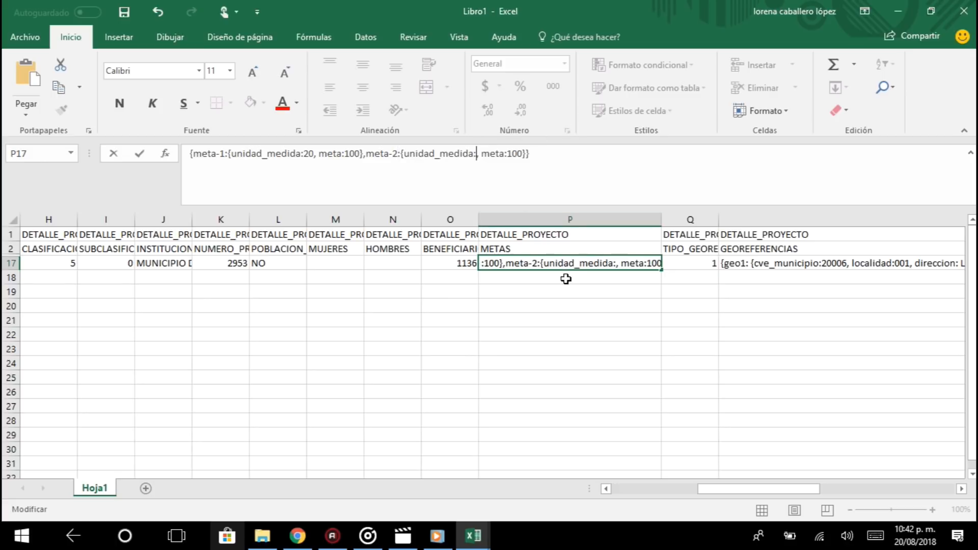
{"action": "type", "text": "2"}
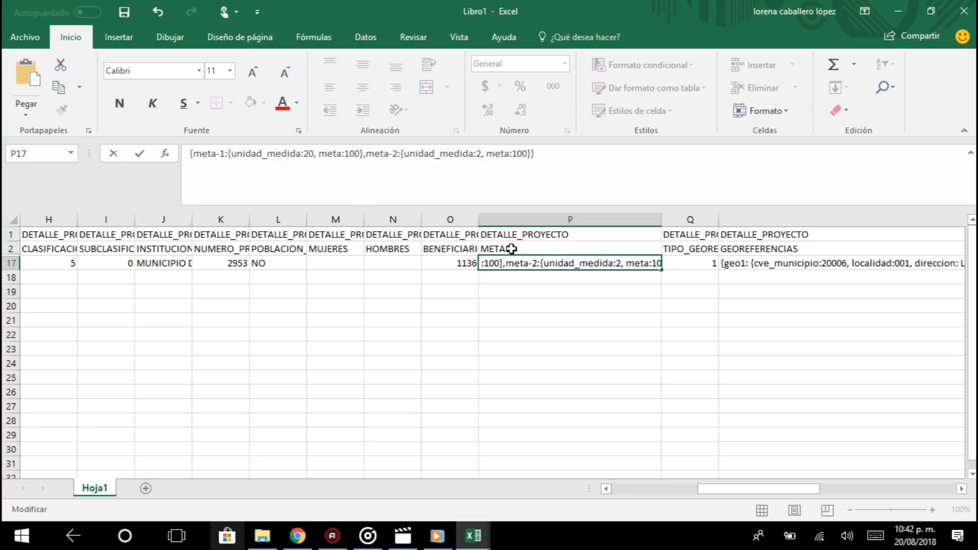
- Commit the edited METAS entry with meta-1 and meta-2, and reselect P17
{"action": "left_click", "coordinate": [490, 236]}
{"action": "left_click", "coordinate": [532, 264]}
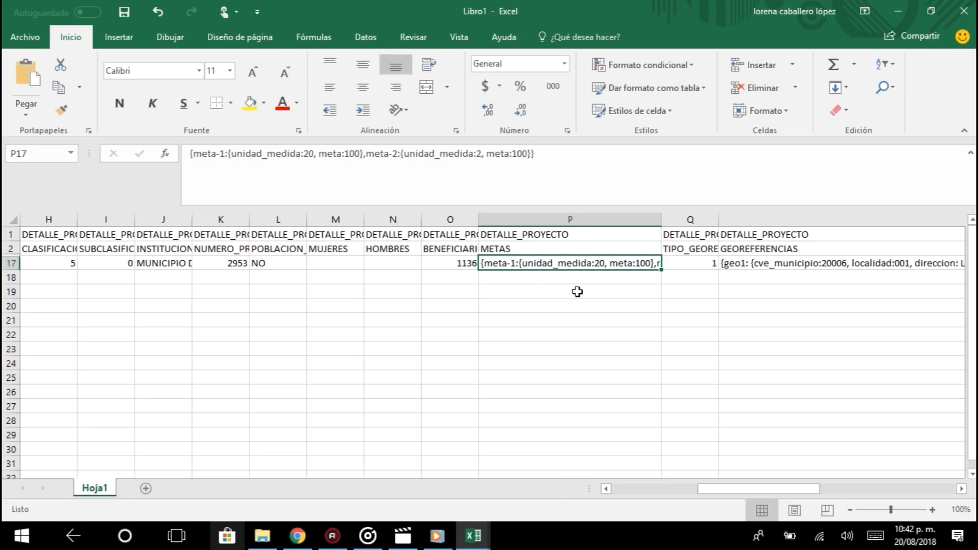
- Review the full structured entries in the GEOREFERENCIAS cell R17 and the FUENTES_FINANCIAMIENTO cell D17, including the latter's column heading
{"action": "left_click_drag", "start_coordinate": [734, 488], "coordinate": [843, 486]}
{"action": "left_click", "coordinate": [163, 264]}
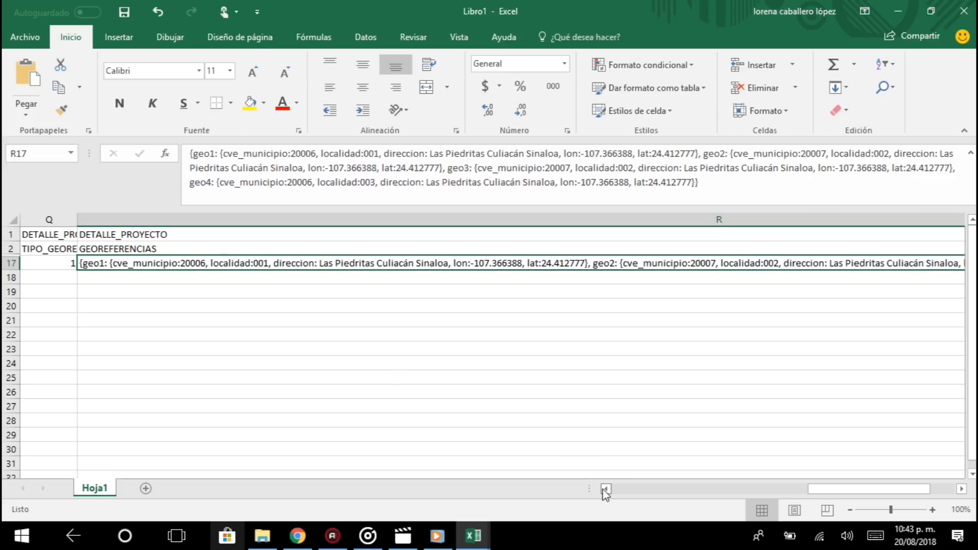
{"action": "left_click_drag", "start_coordinate": [846, 489], "coordinate": [644, 504]}
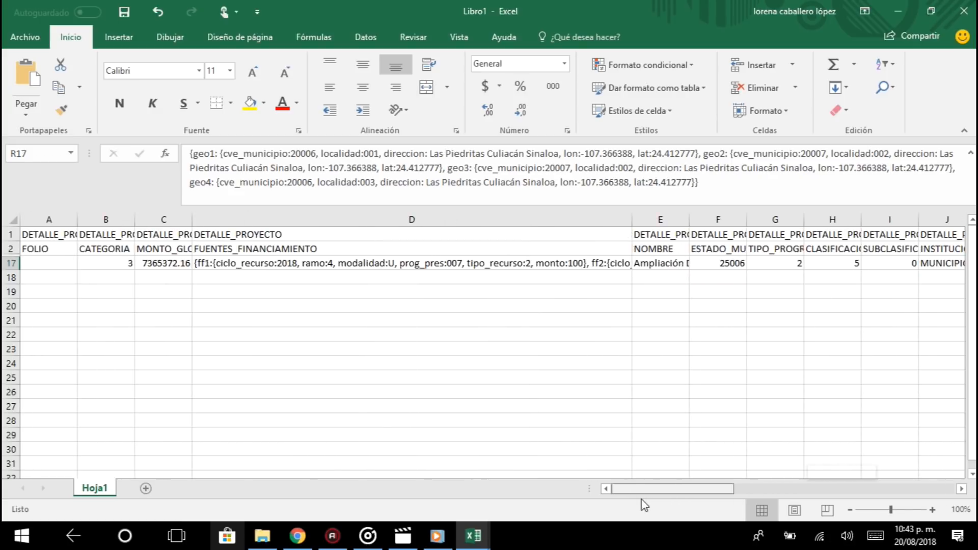
{"action": "left_click", "coordinate": [368, 264]}
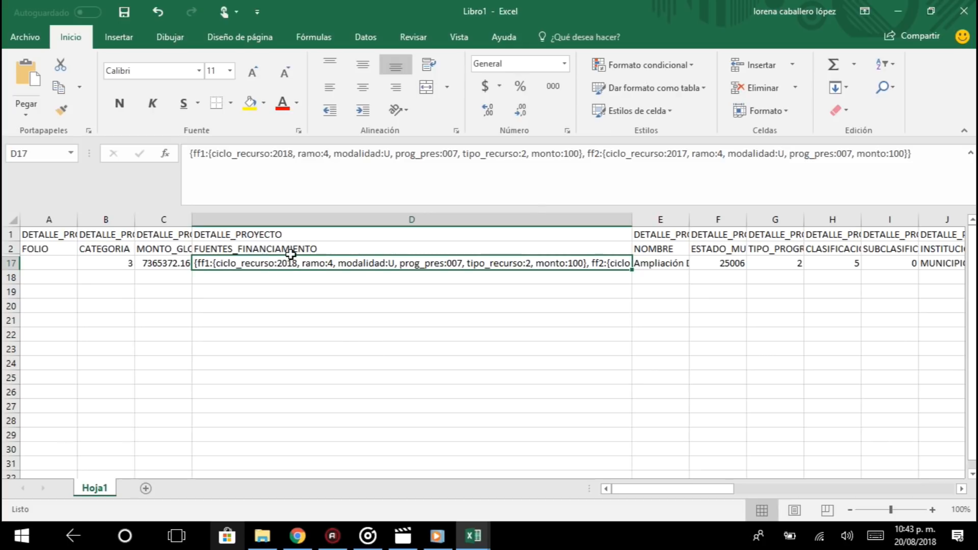
{"action": "left_click", "coordinate": [297, 249]}
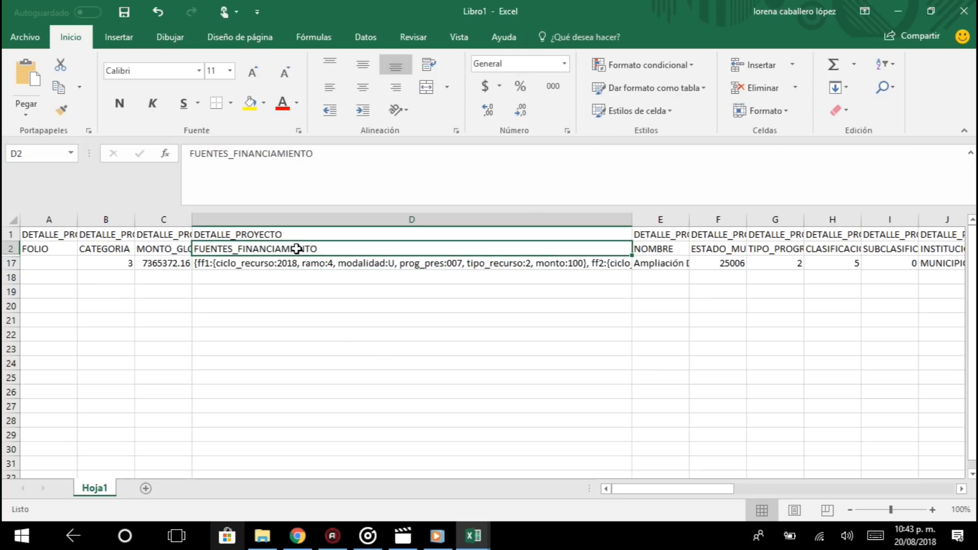
{"action": "left_click", "coordinate": [405, 265]}
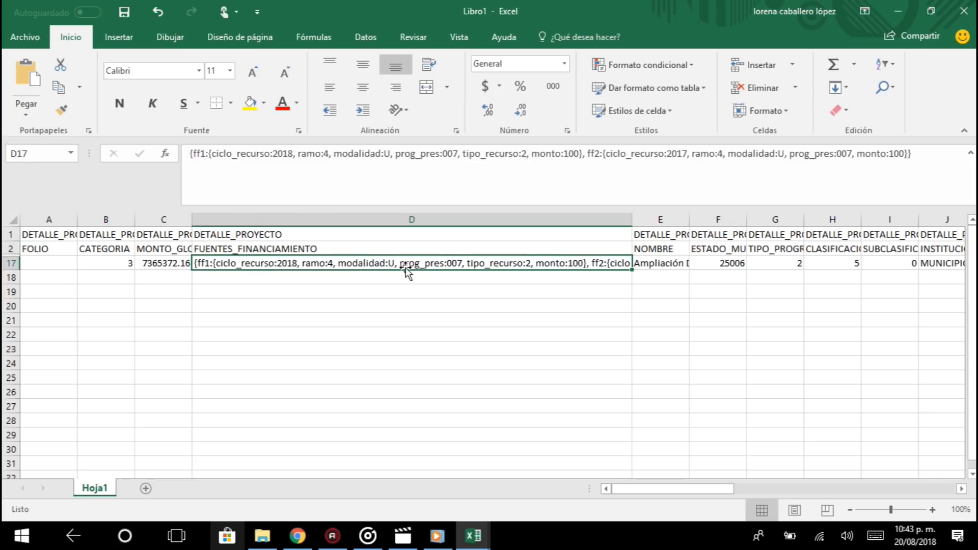